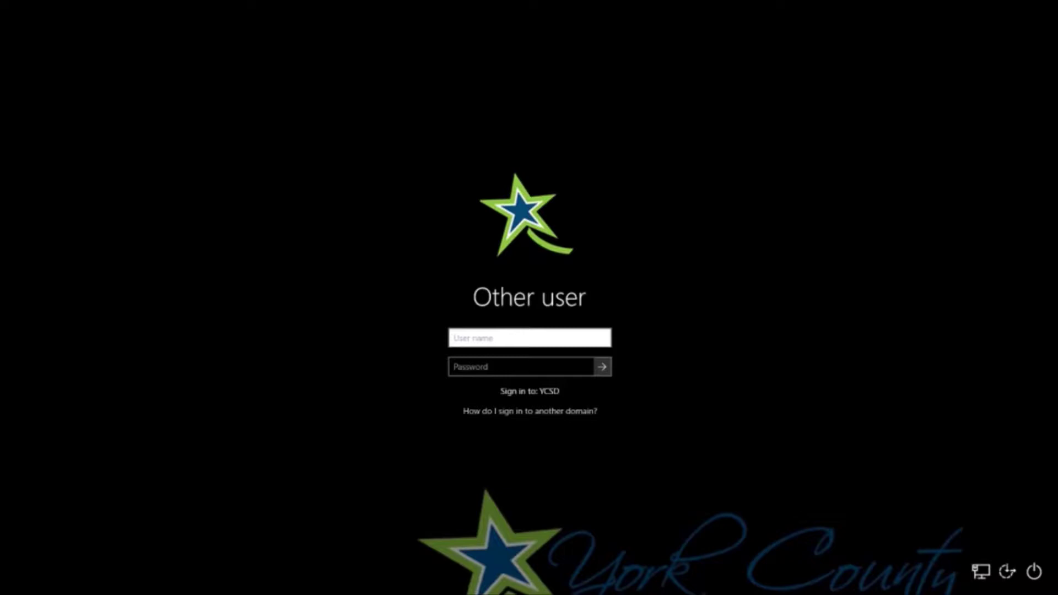
# - Sign in to Windows with the student's domain user name and account password
pyautogui.write('ySTU\\123456')
pyautogui.press('Tab')
pyautogui.hotkey('ctrl', 'v')
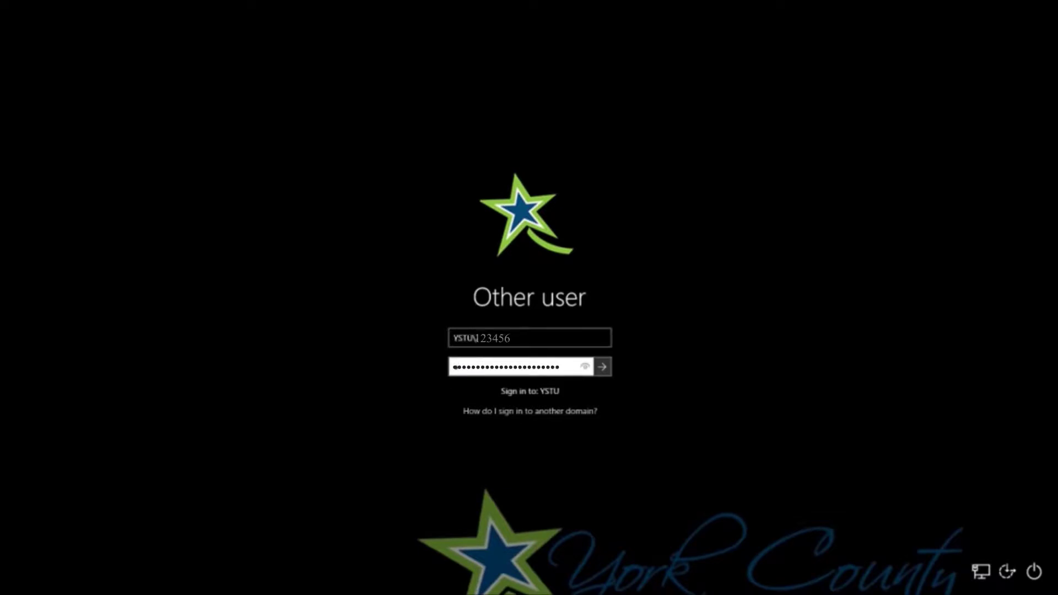
pyautogui.press('Return')
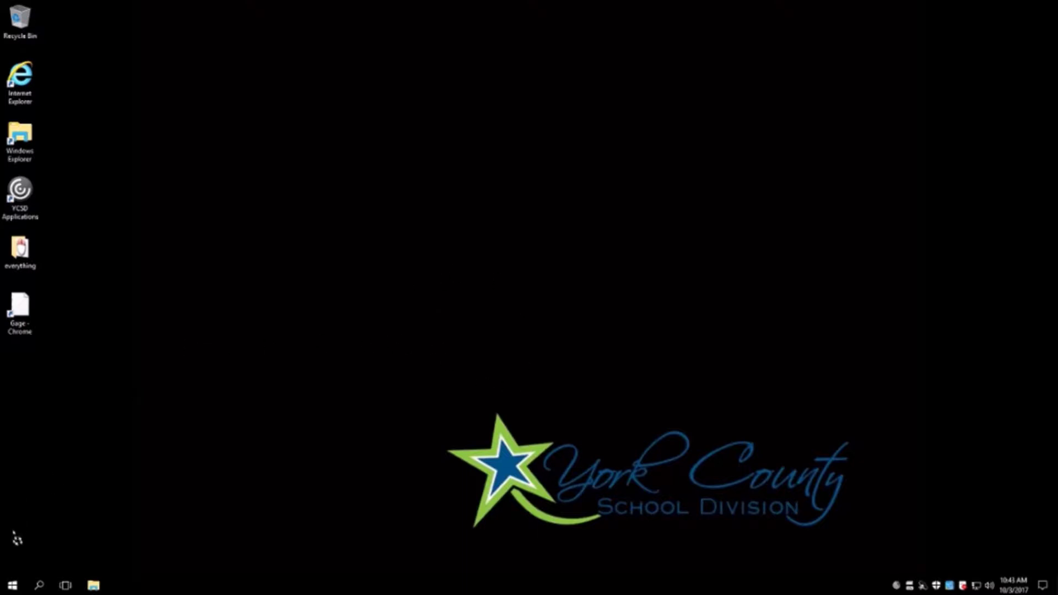
# - Open the gsc-print print server share from the Start menu
pyautogui.click(12, 585)
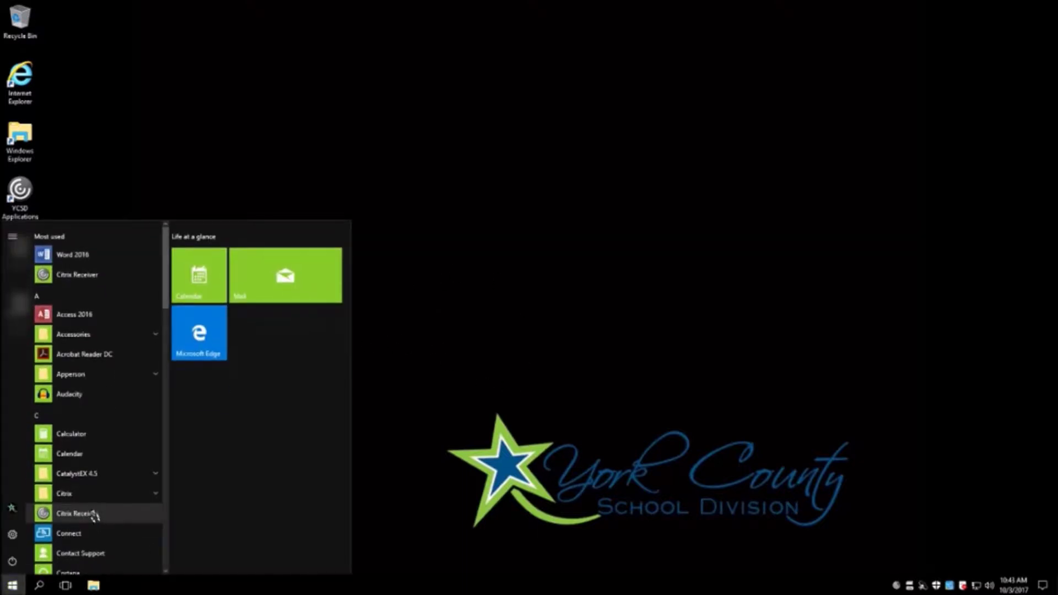
pyautogui.write('\\')
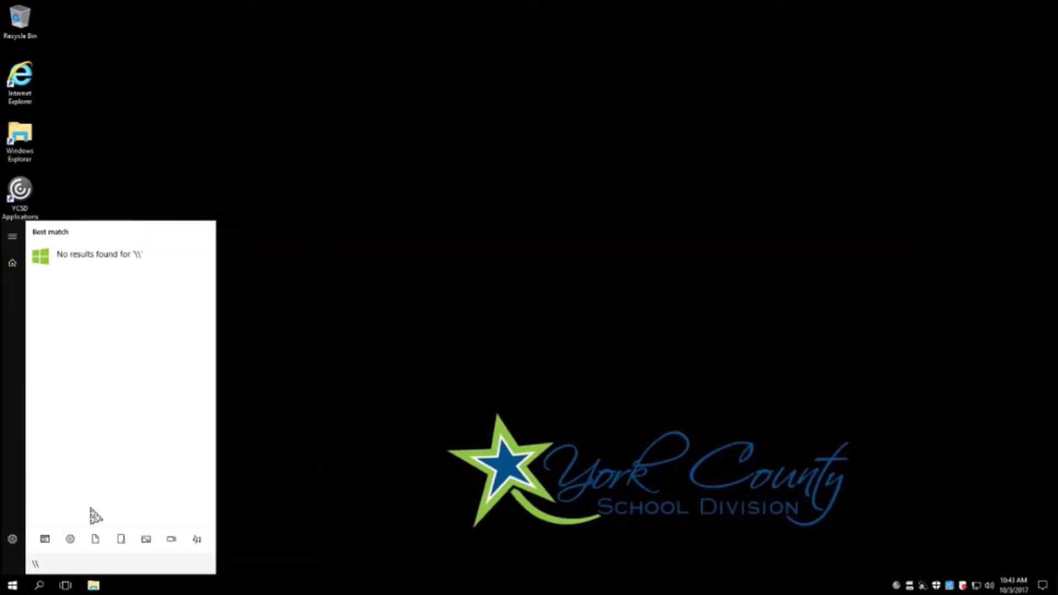
pyautogui.write('asc-')
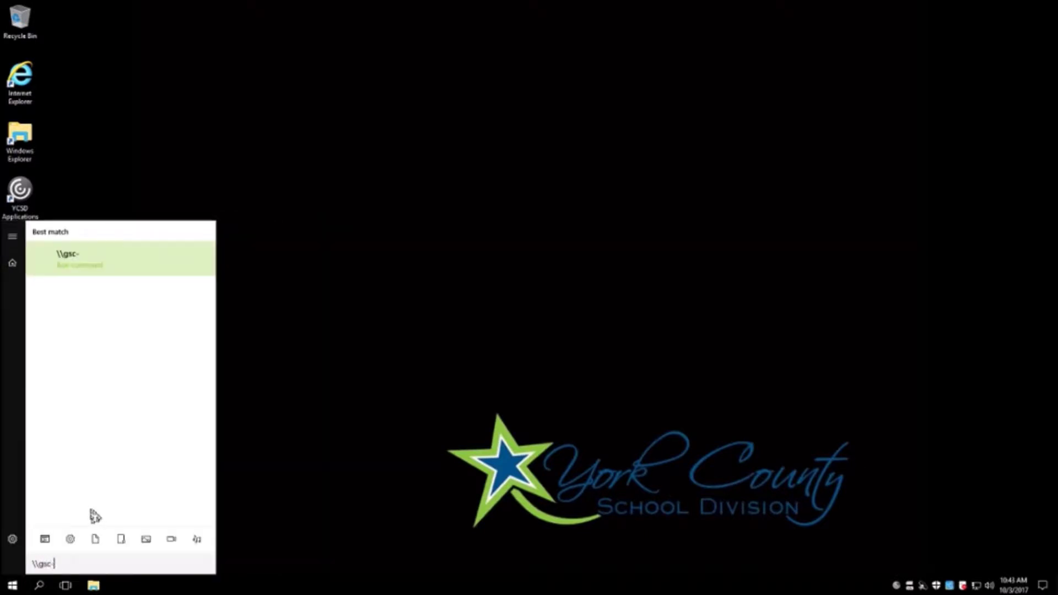
pyautogui.write('print')
pyautogui.click(117, 258)
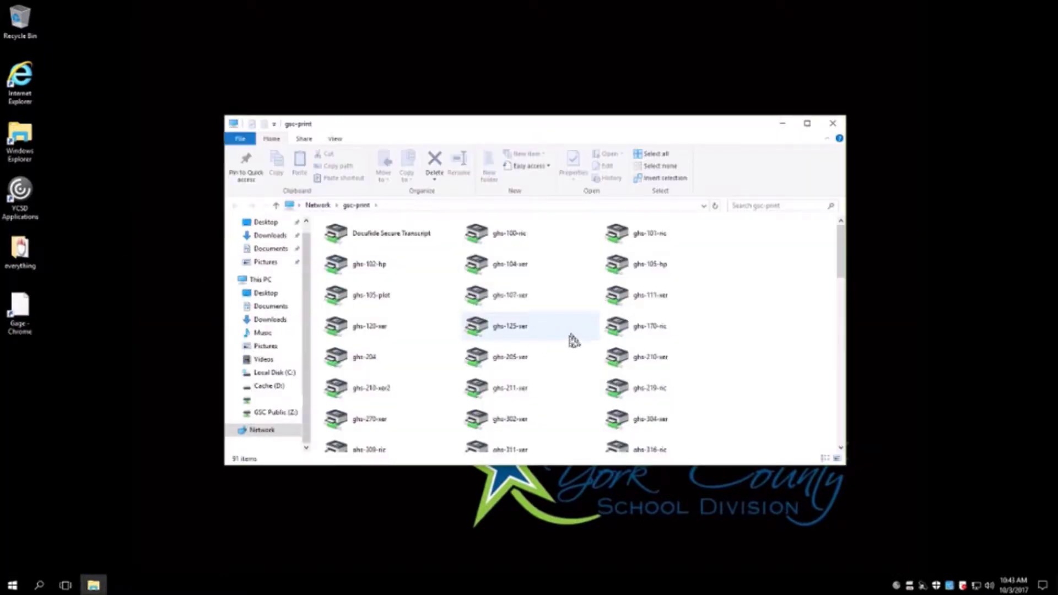
# - Search the share for 316 and connect the ghs-316-ric printer
pyautogui.click(755, 207)
pyautogui.press('Escape')
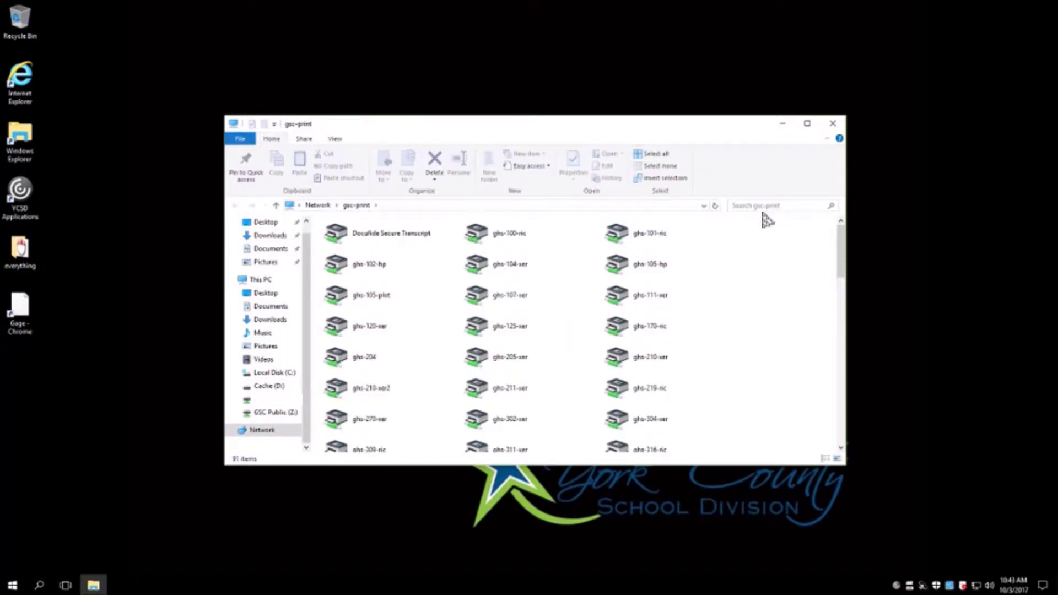
pyautogui.click(762, 206)
pyautogui.write('316')
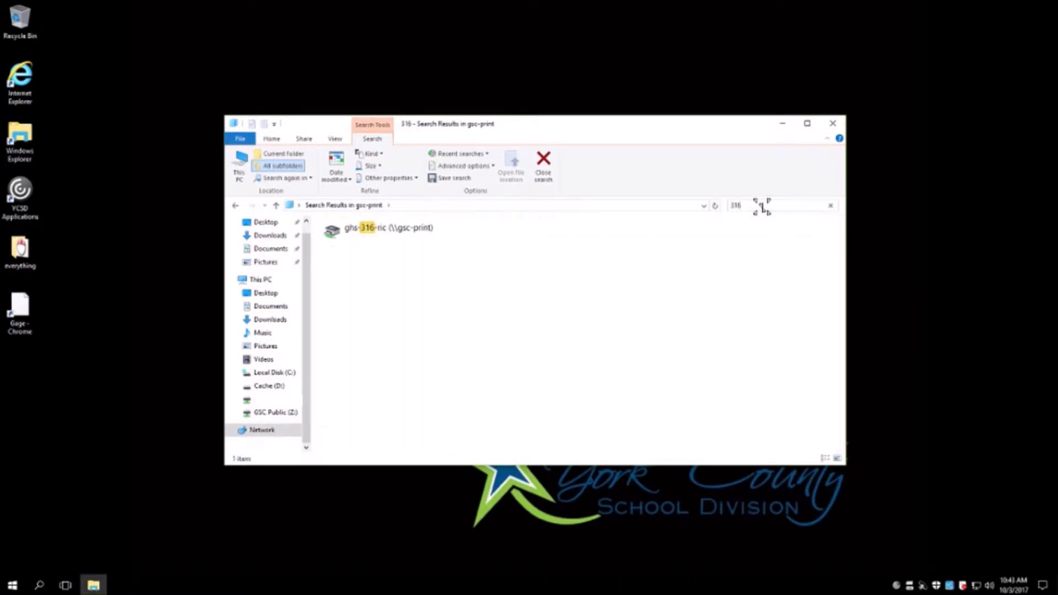
pyautogui.rightClick(392, 233)
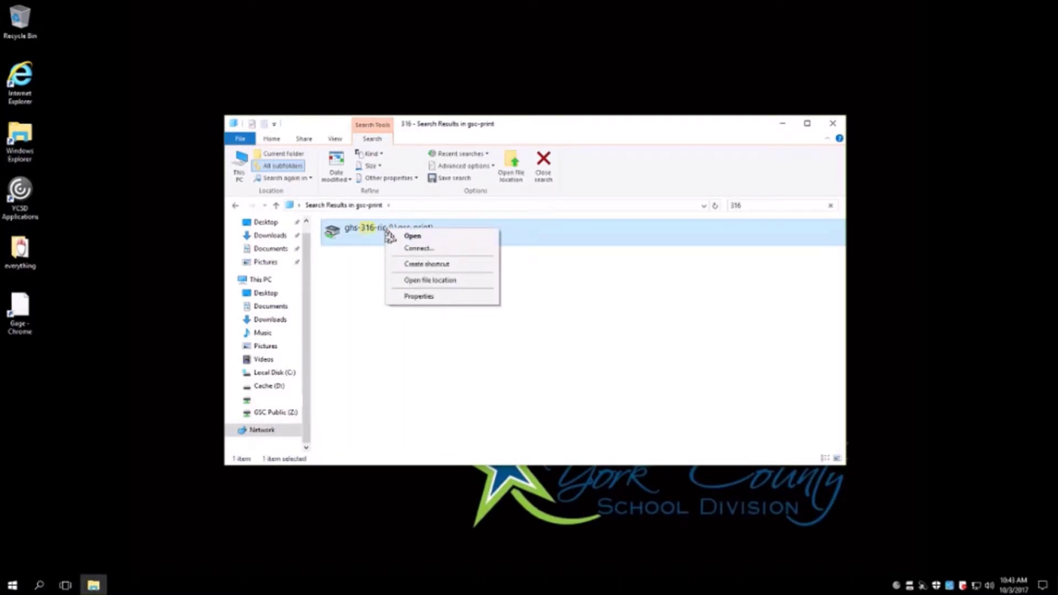
pyautogui.click(420, 249)
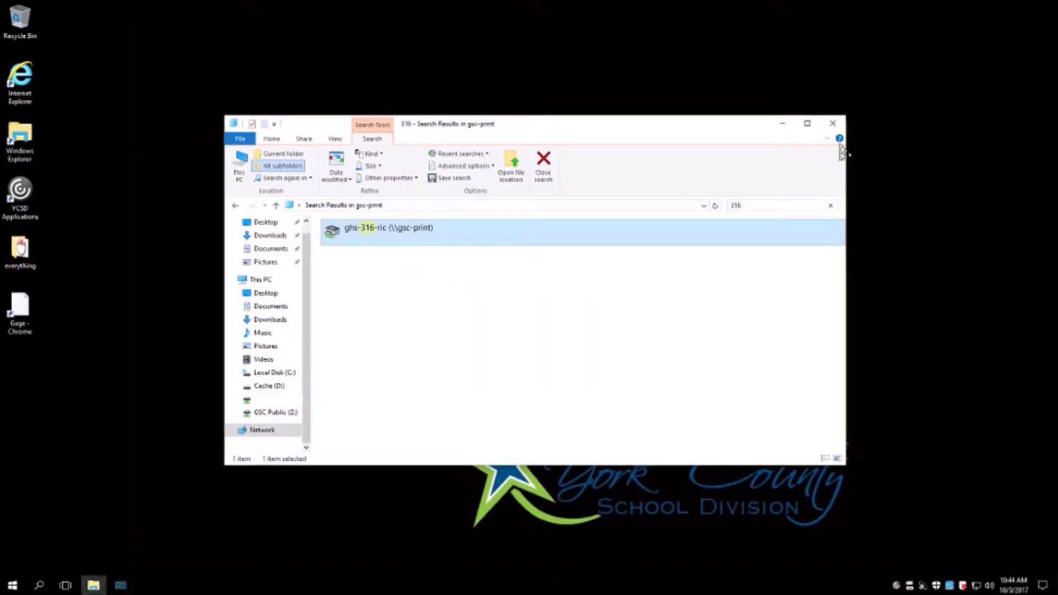
pyautogui.click(12, 585)
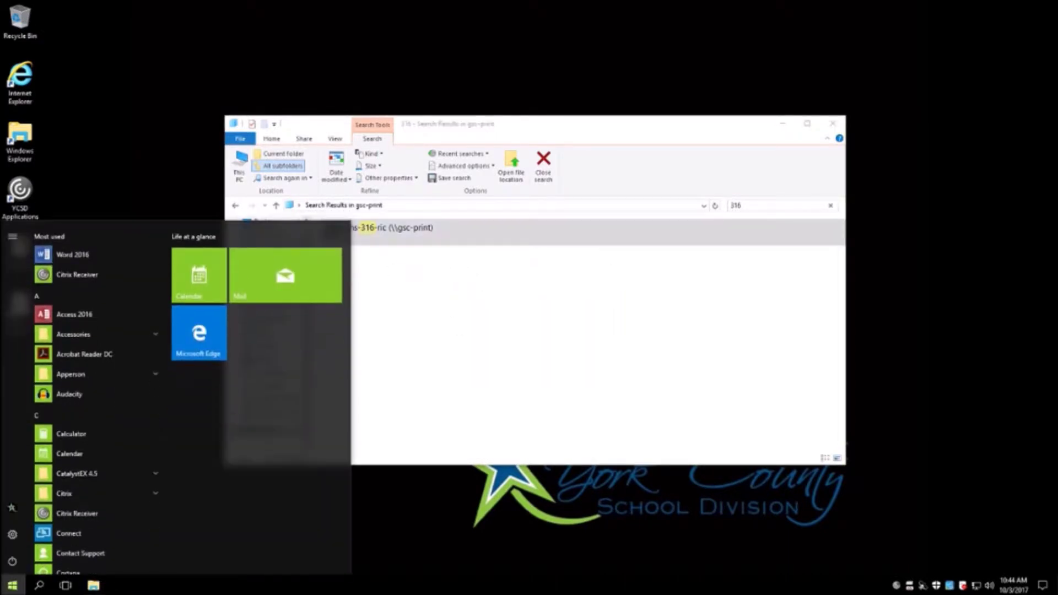
pyautogui.write('settings')
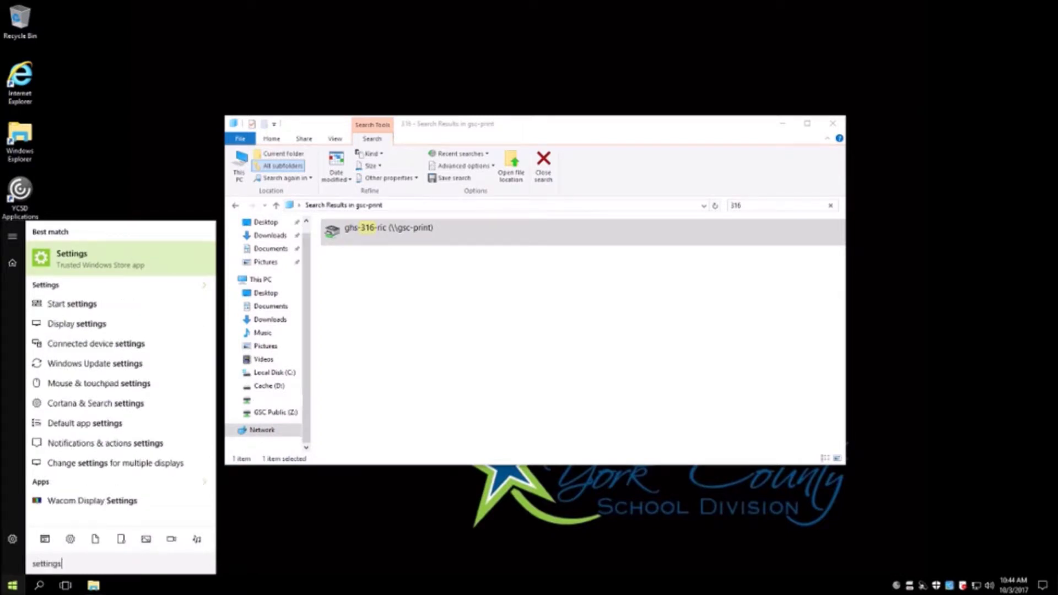
pyautogui.press('Return')
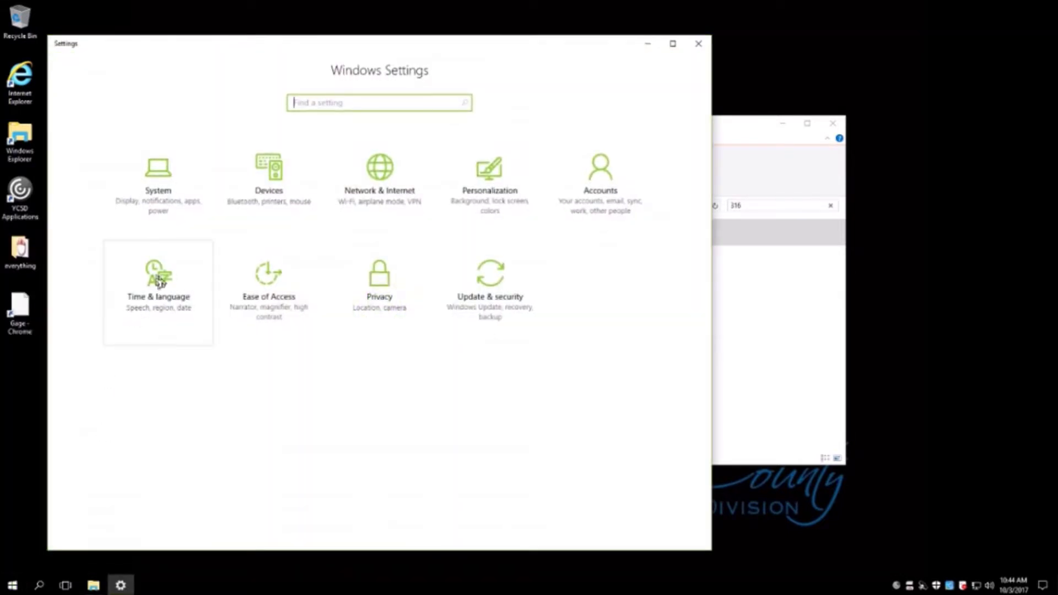
pyautogui.click(244, 187)
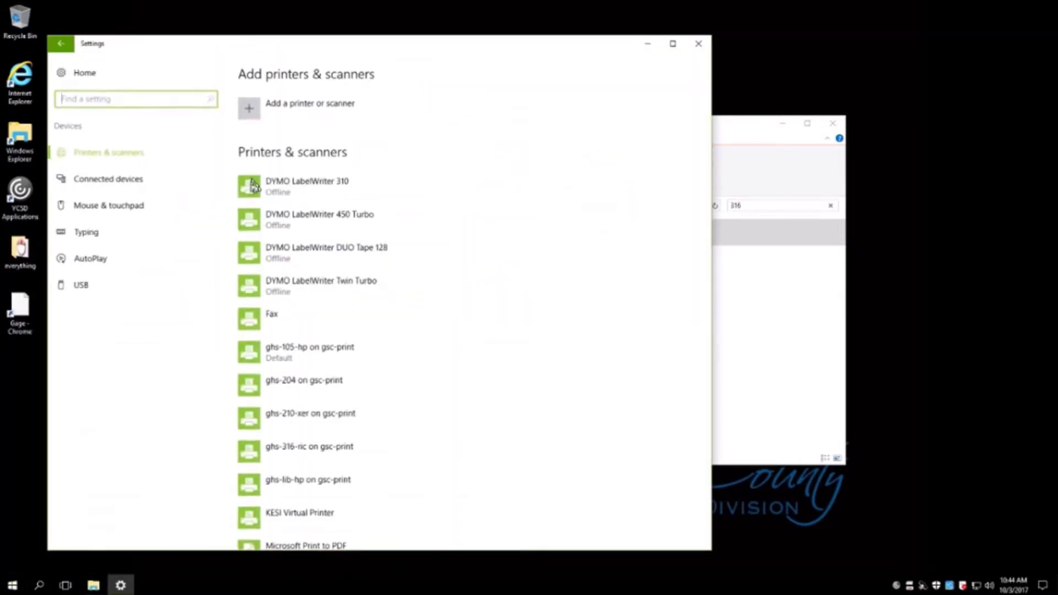
pyautogui.scroll(-2, 503, 370)
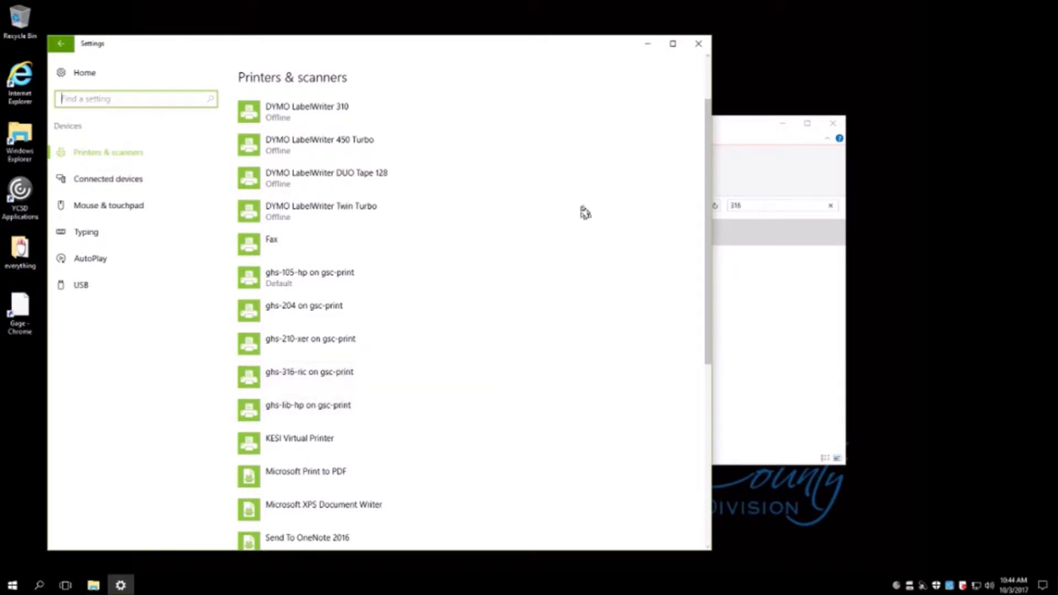
pyautogui.click(698, 43)
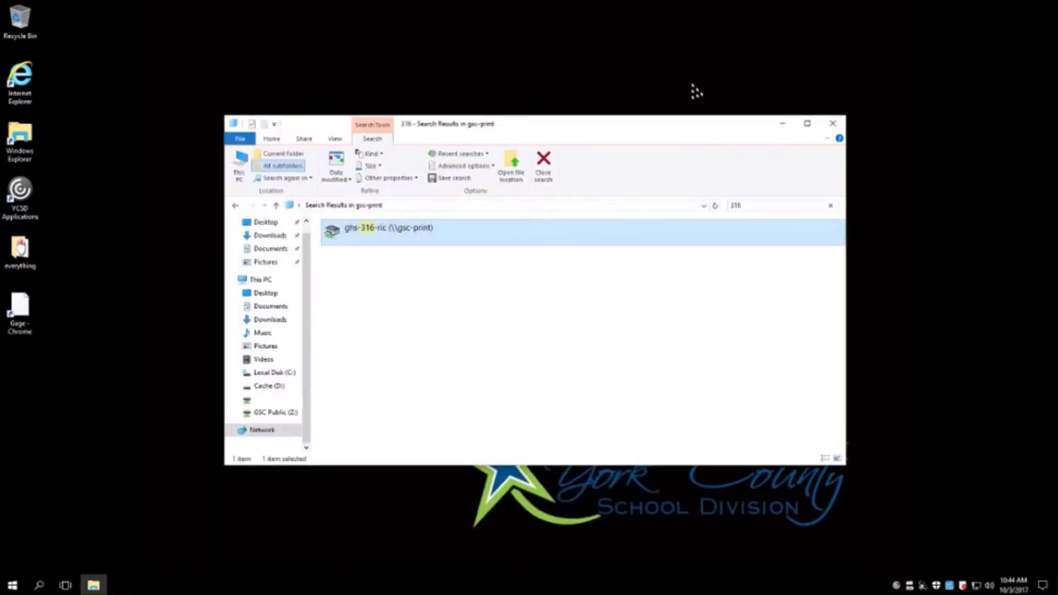
# - Set ghs-204 as the default printer in Settings, then close Settings and File Explorer
pyautogui.press('super')
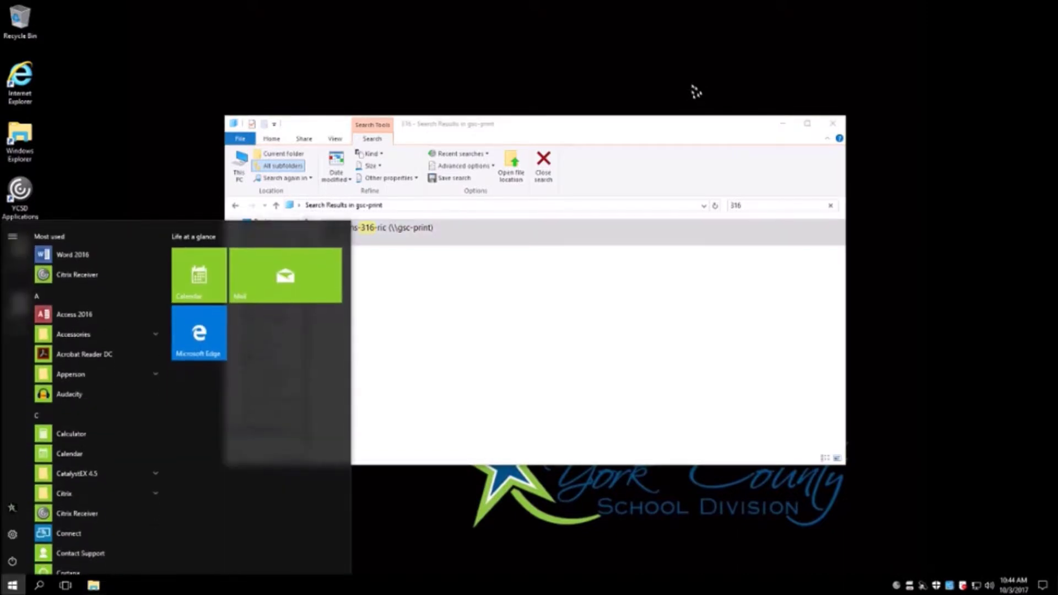
pyautogui.write('change d')
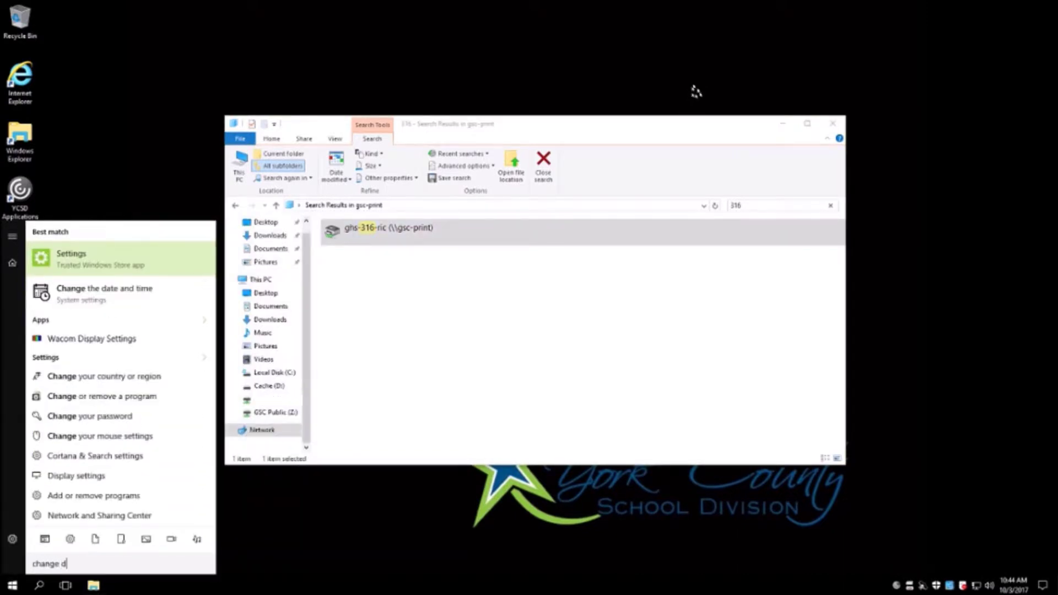
pyautogui.write('efault printer')
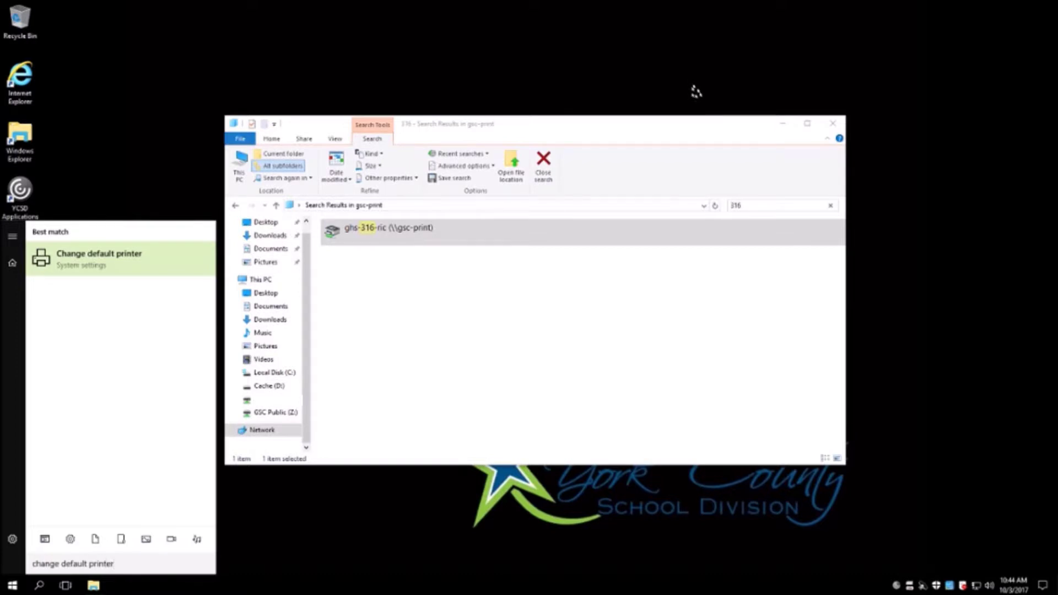
pyautogui.click(122, 272)
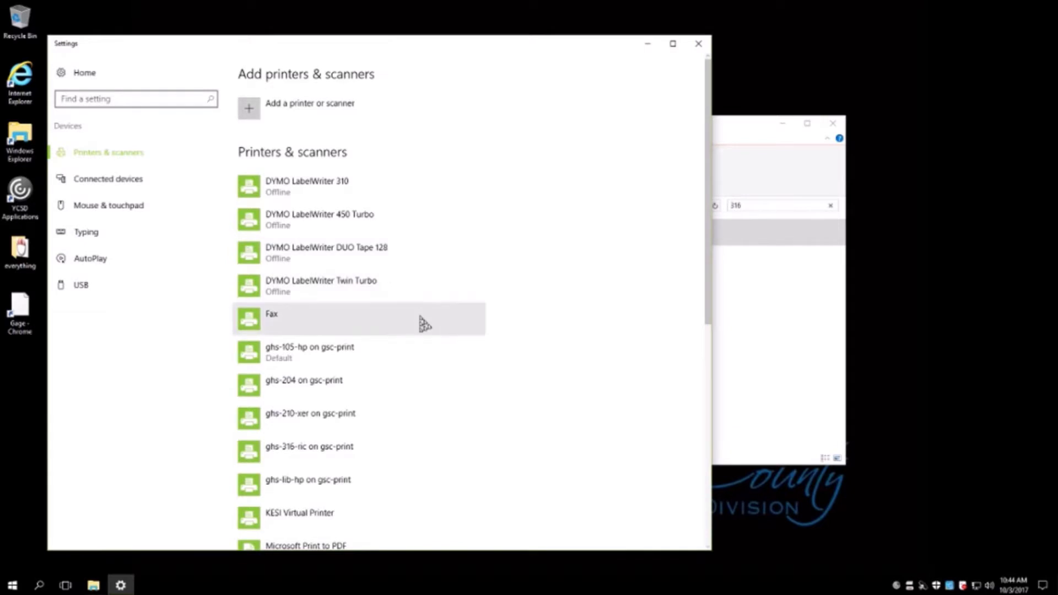
pyautogui.scroll(-2, 407, 331)
pyautogui.click(333, 323)
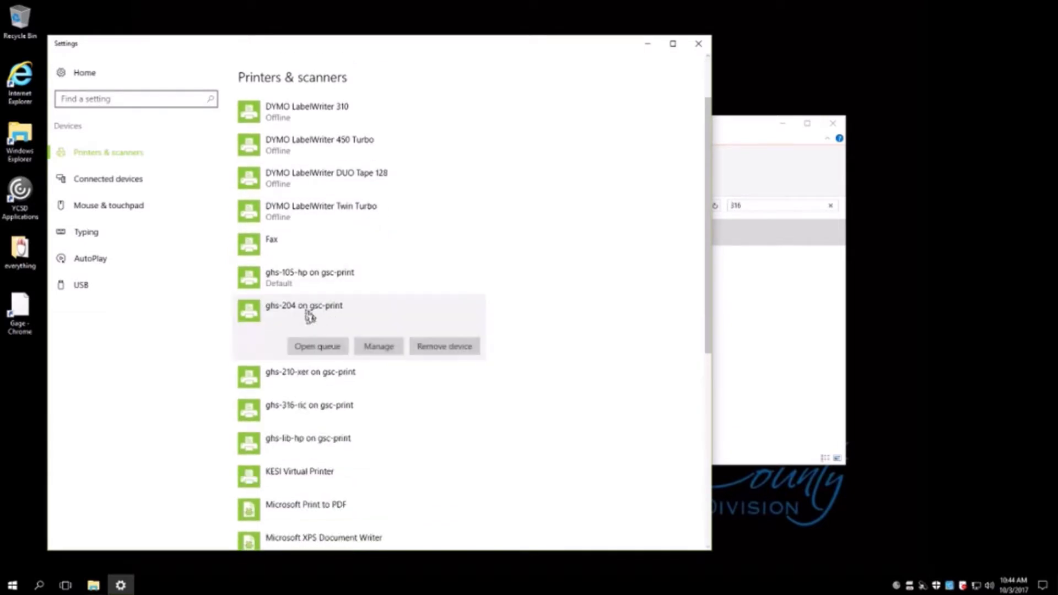
pyautogui.click(375, 353)
pyautogui.click(172, 157)
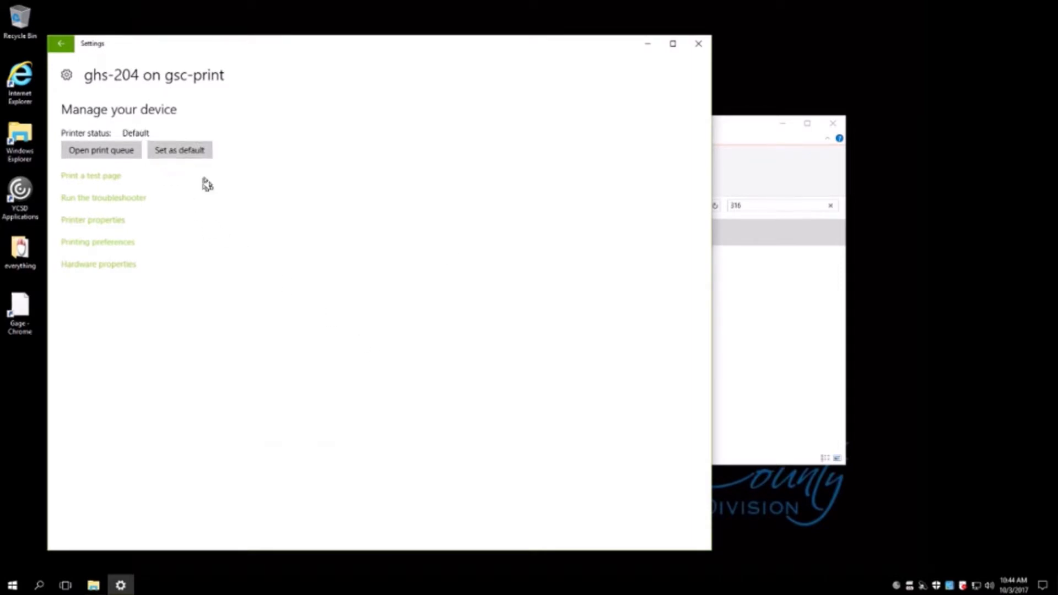
pyautogui.click(698, 44)
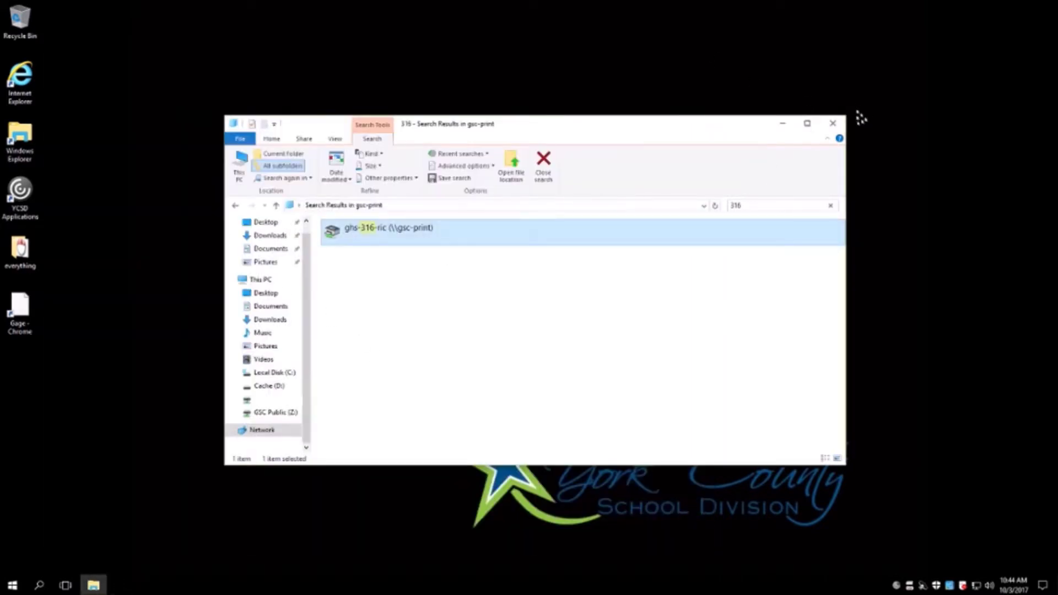
pyautogui.click(831, 123)
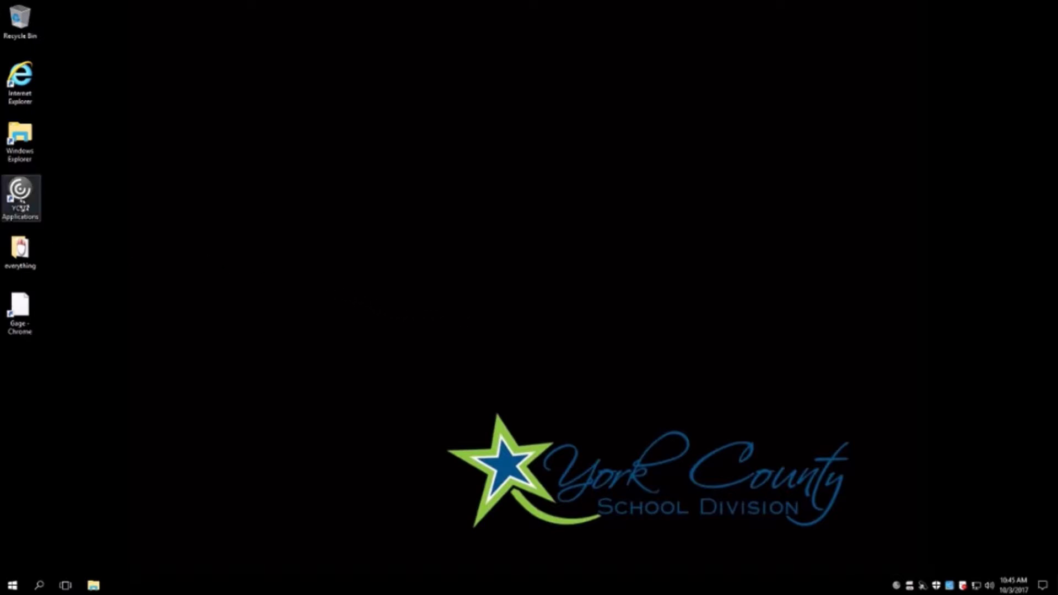
# - In YCSD Applications, add Visual Studio 12 to Favorites, then close Citrix Receiver
pyautogui.doubleClick(21, 204)
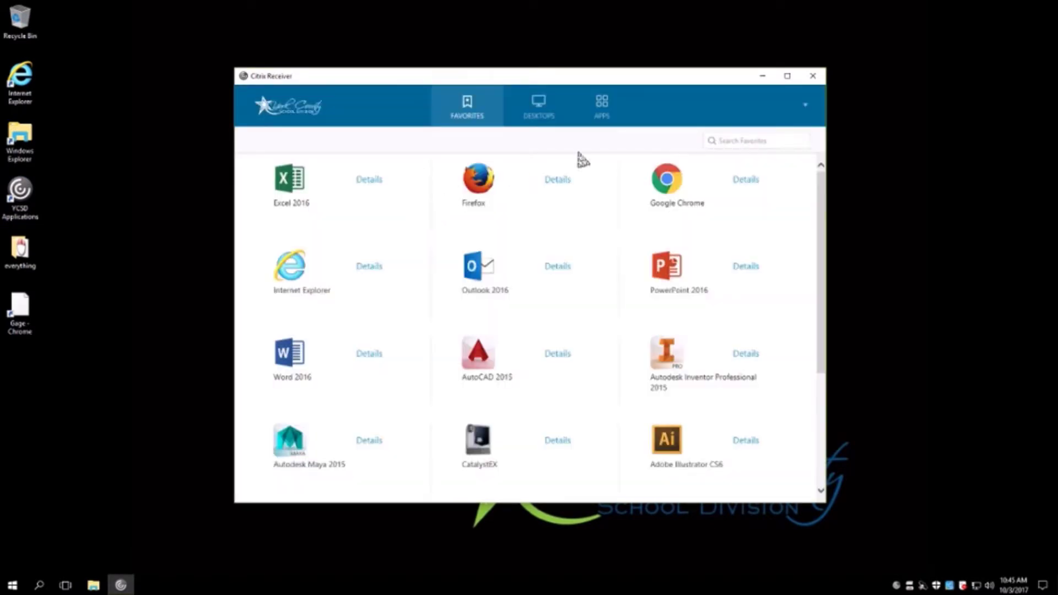
pyautogui.click(606, 120)
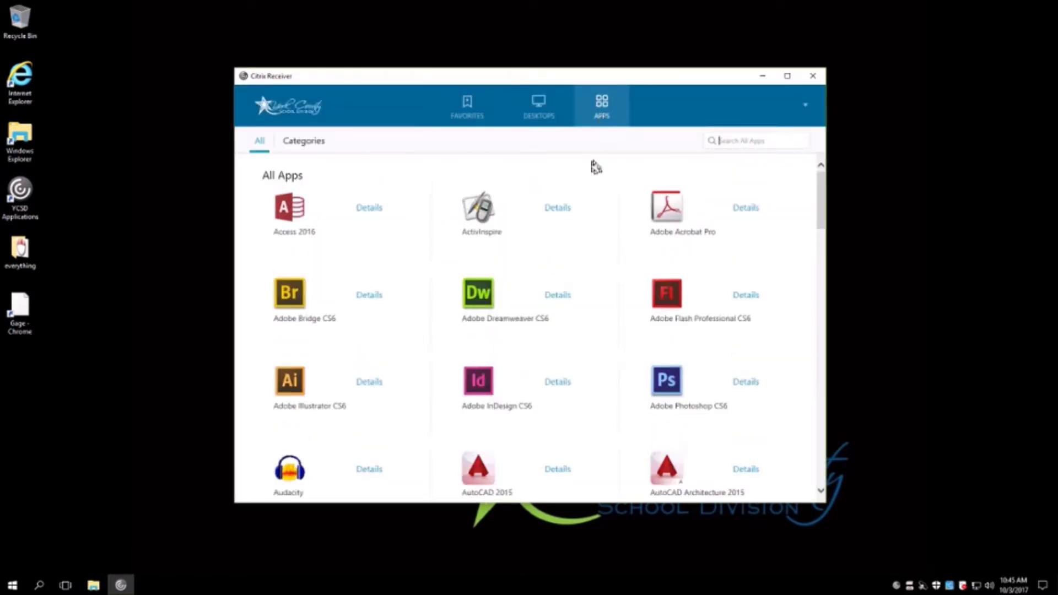
pyautogui.moveTo(823, 225); pyautogui.dragTo(841, 489)
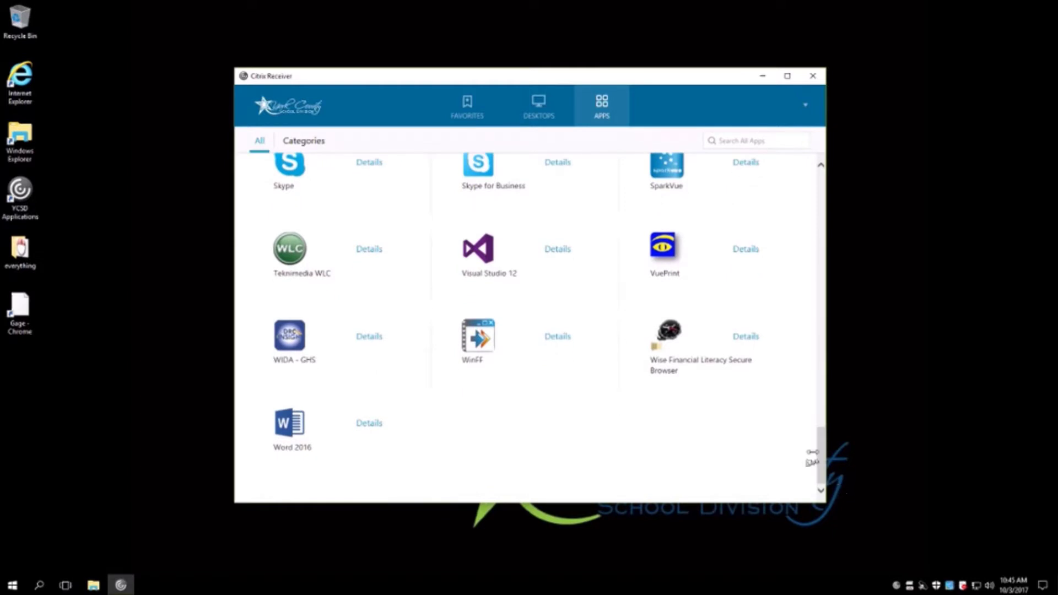
pyautogui.click(562, 249)
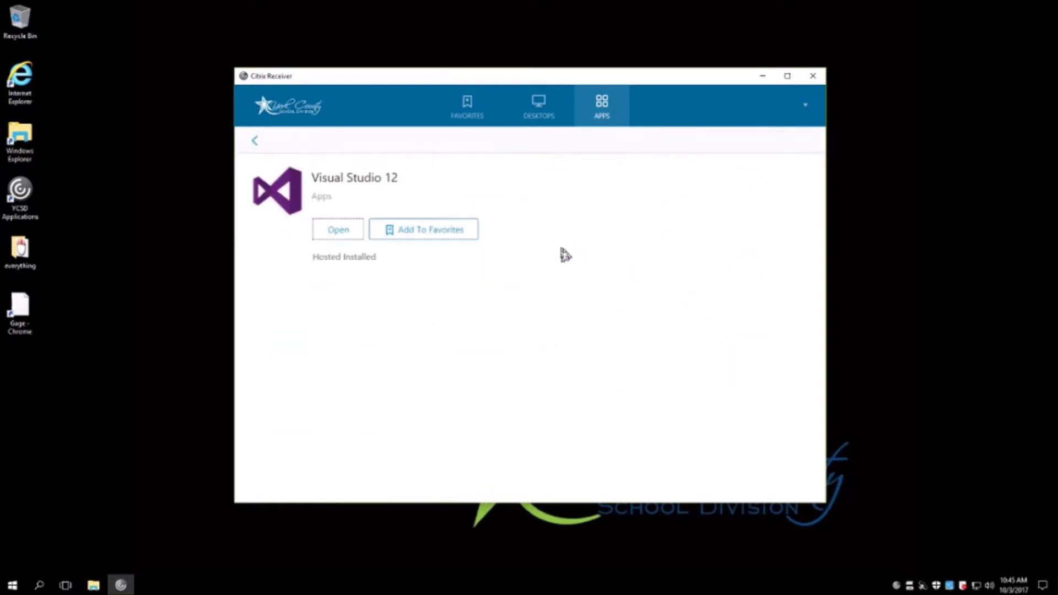
pyautogui.click(448, 235)
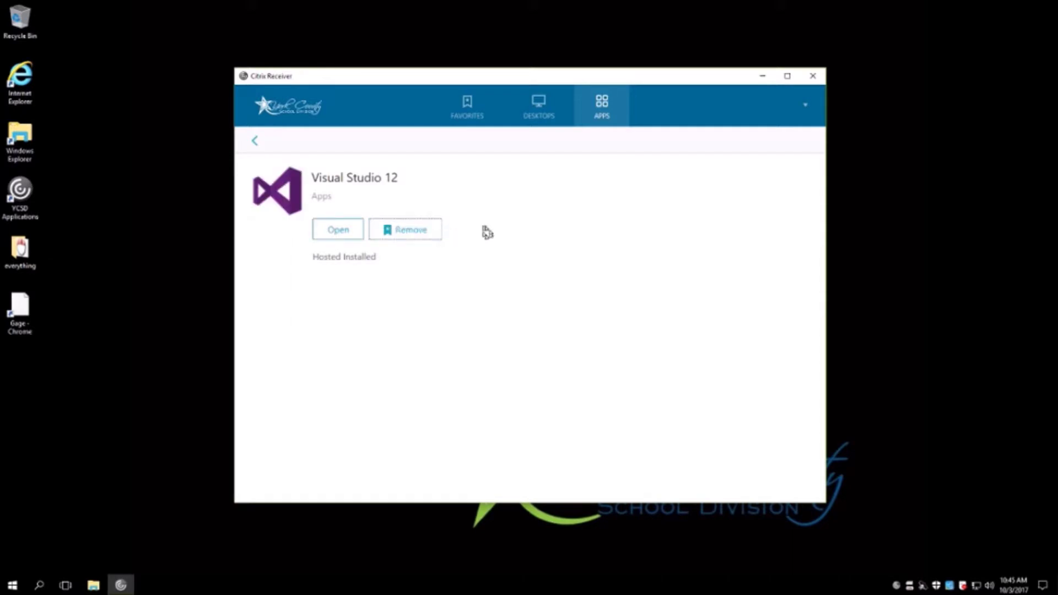
pyautogui.click(467, 116)
pyautogui.scroll(-5, 550, 229)
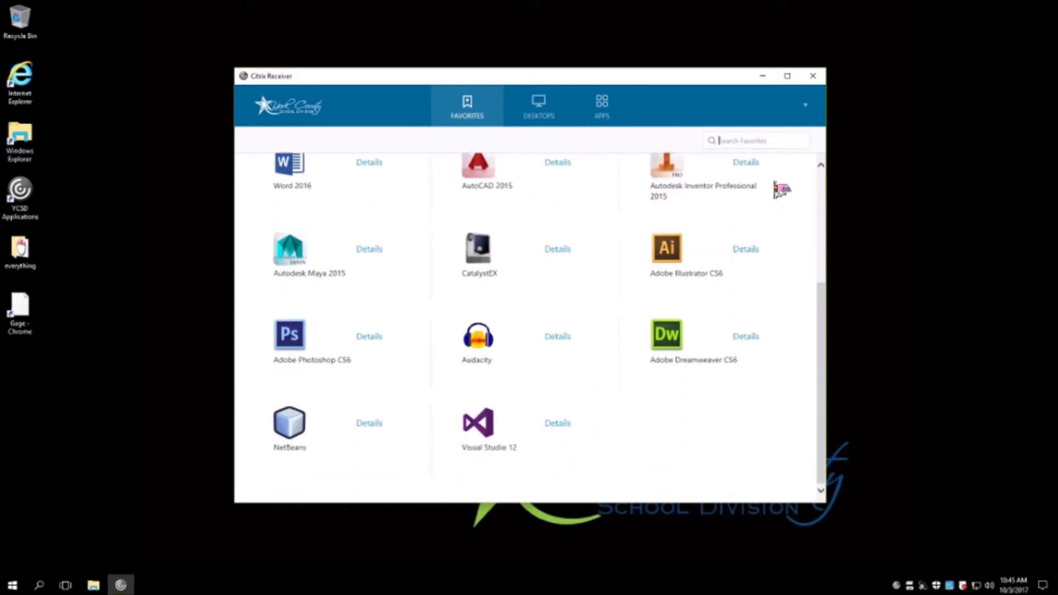
pyautogui.click(815, 78)
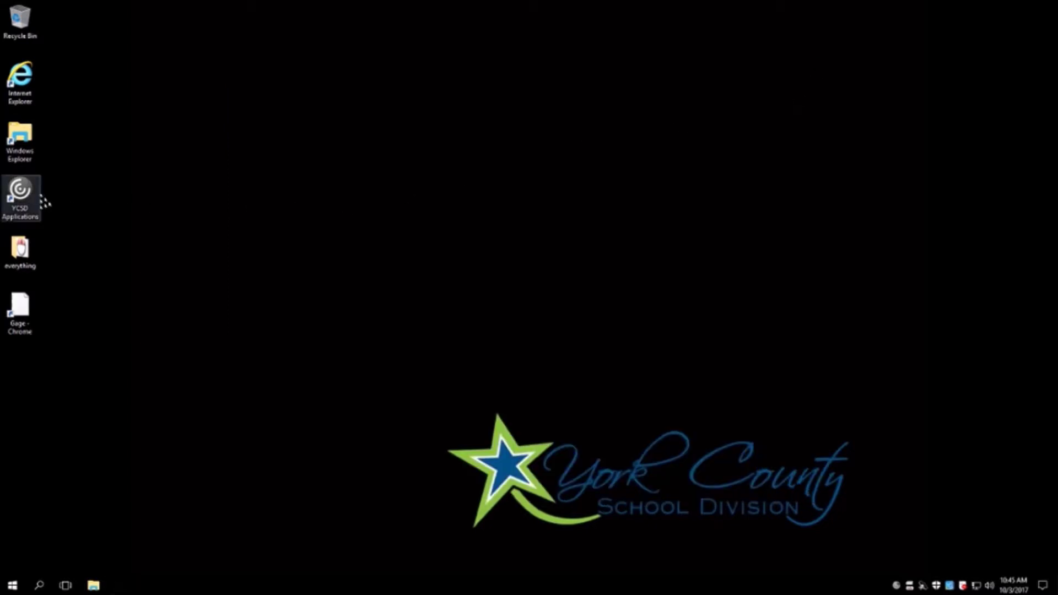
# - Reopen YCSD Applications, launch Internet Explorer from Favorites, and close Citrix Receiver
pyautogui.doubleClick(41, 199)
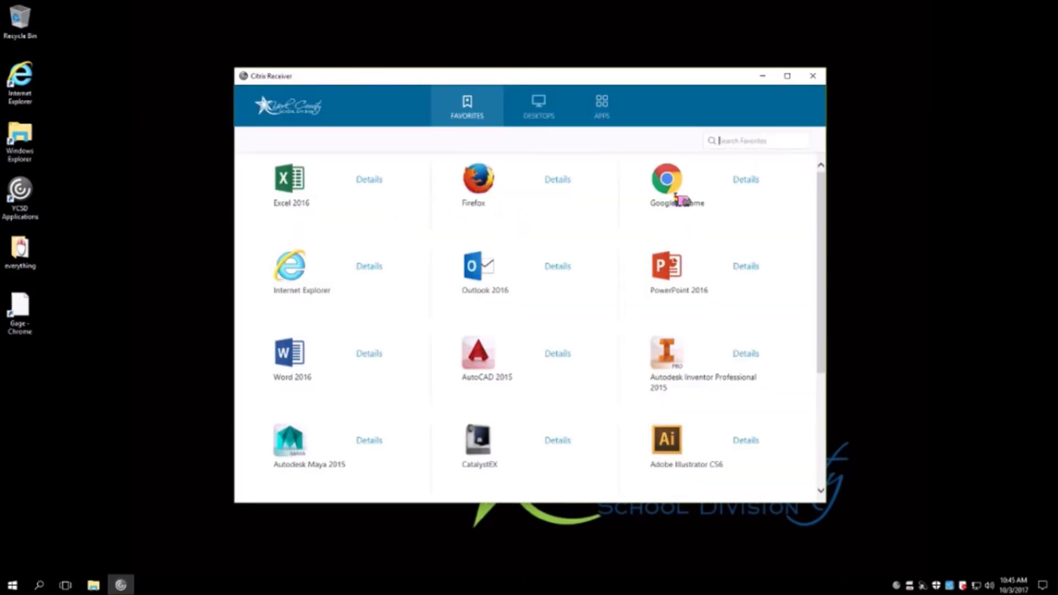
pyautogui.click(301, 281)
pyautogui.click(812, 77)
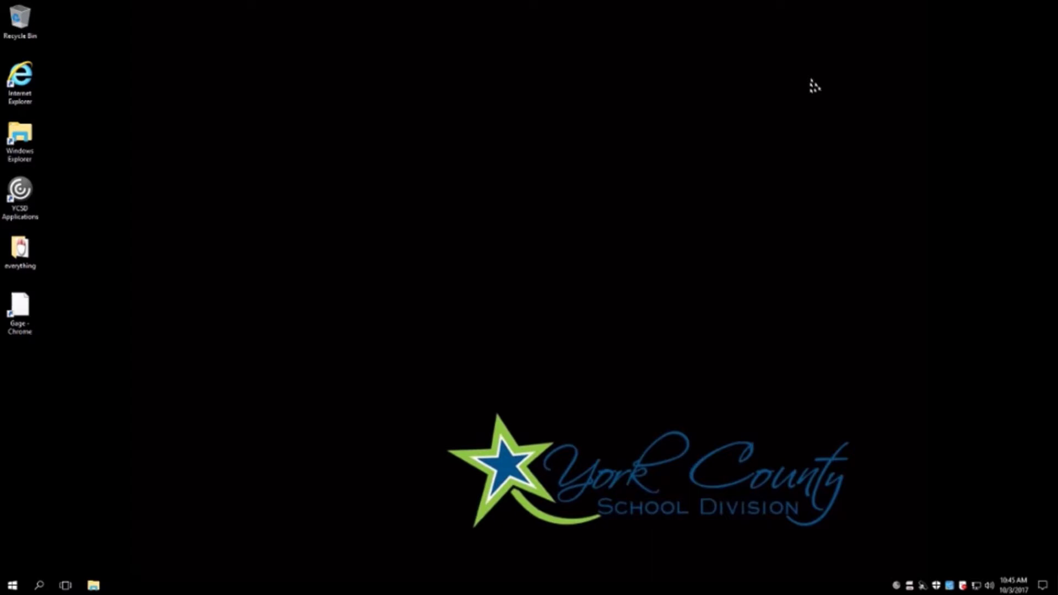
pyautogui.press('super')
pyautogui.write('e')
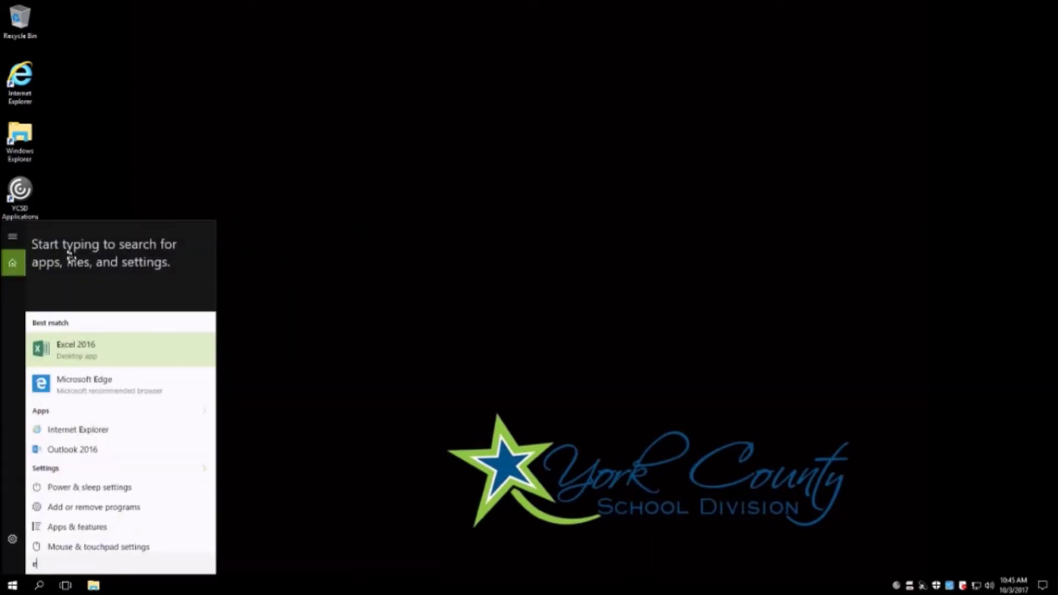
pyautogui.write('xplorer')
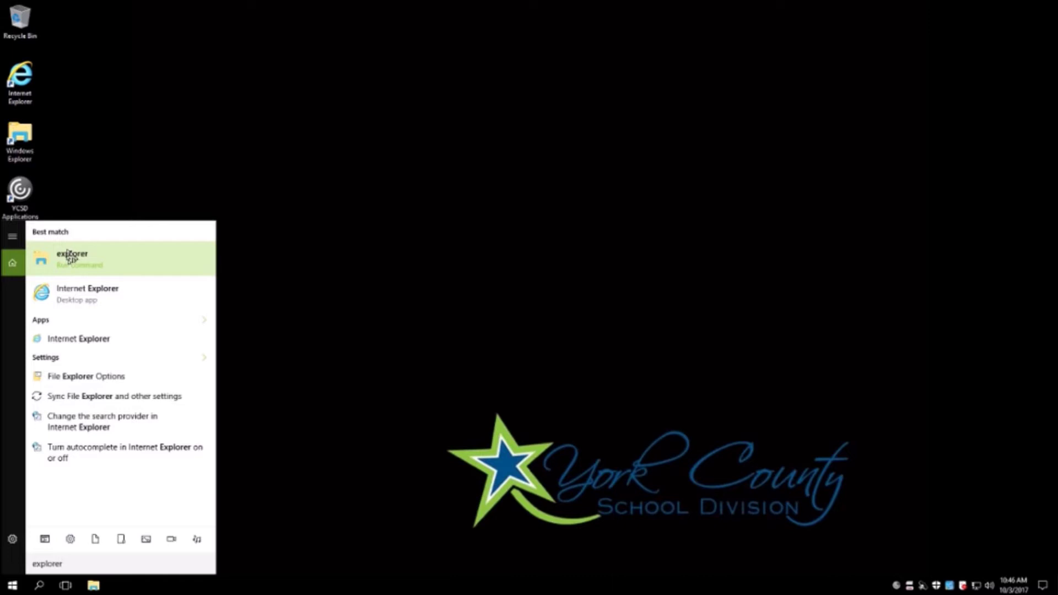
pyautogui.click(80, 301)
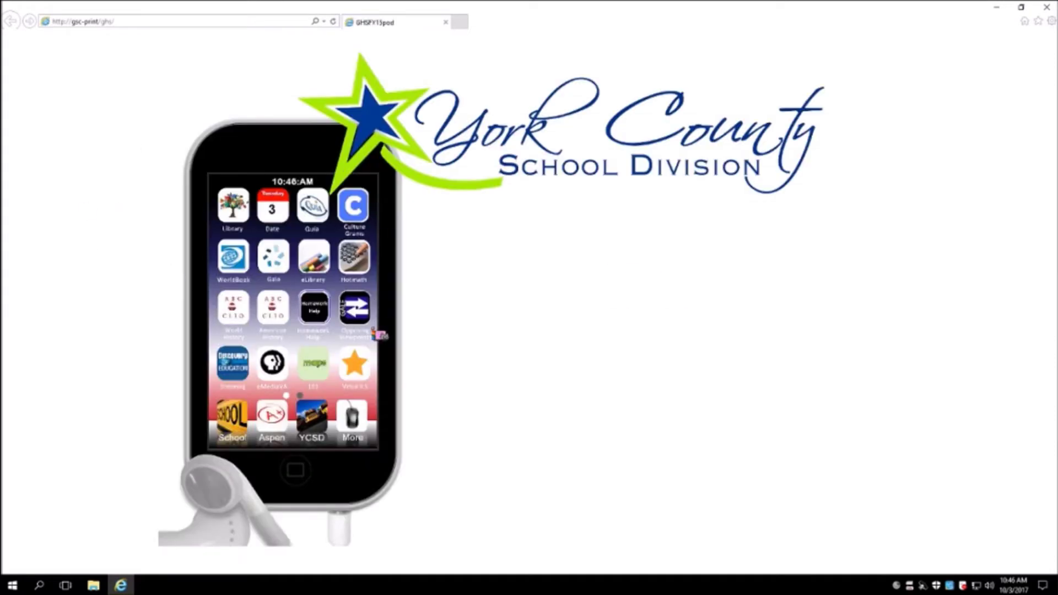
pyautogui.click(1046, 7)
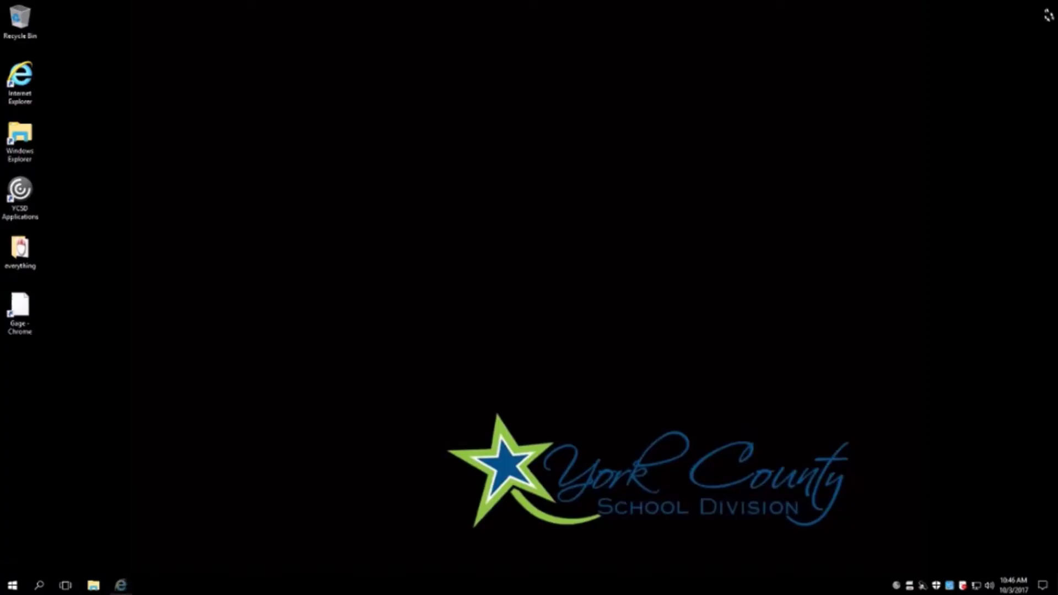
pyautogui.press('super')
pyautogui.write('edge')
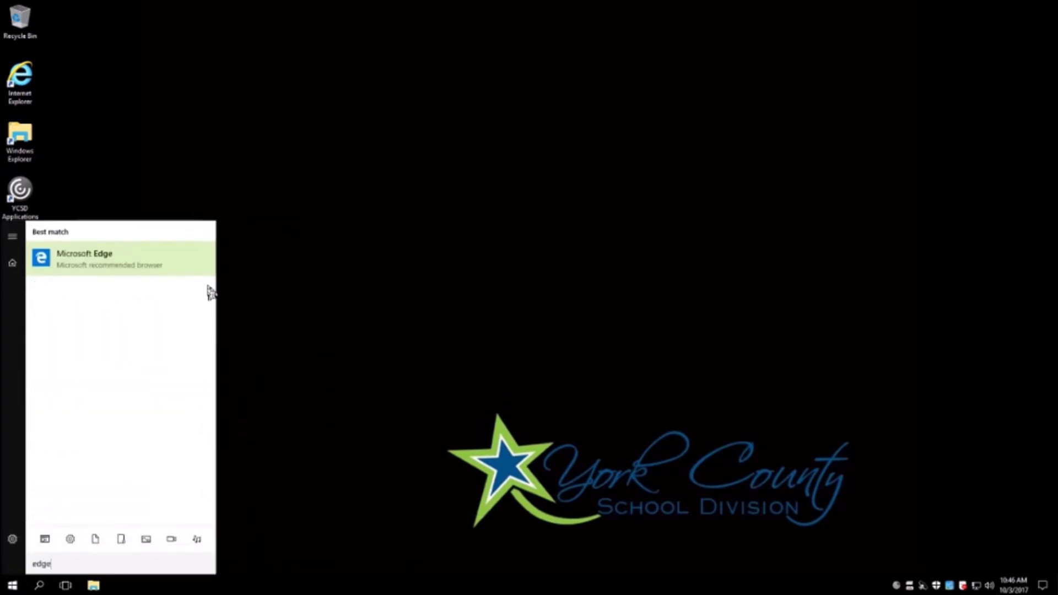
pyautogui.click(85, 261)
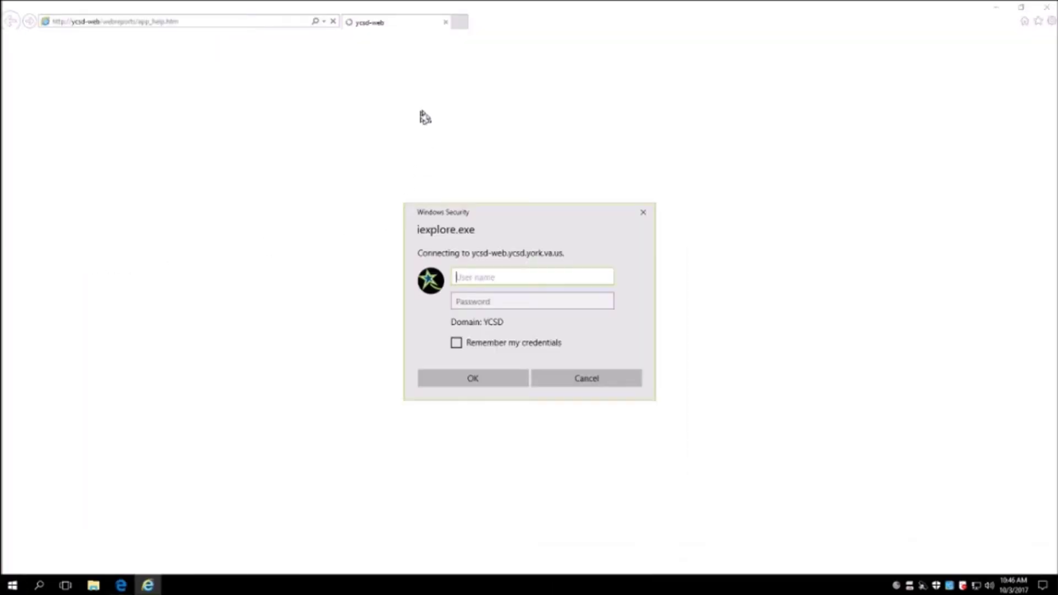
pyautogui.click(643, 213)
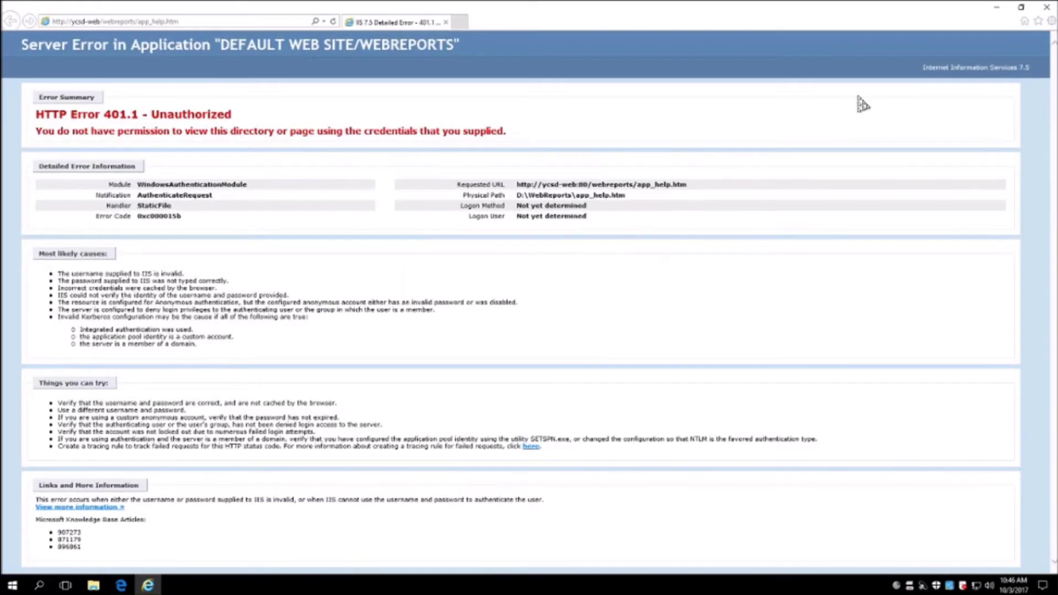
pyautogui.click(1046, 7)
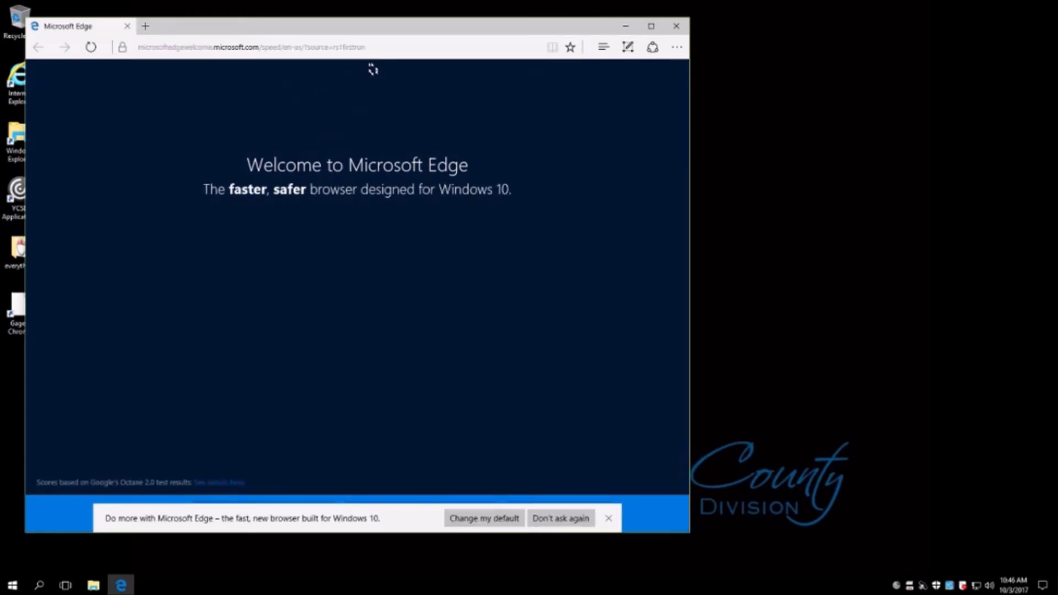
pyautogui.click(563, 522)
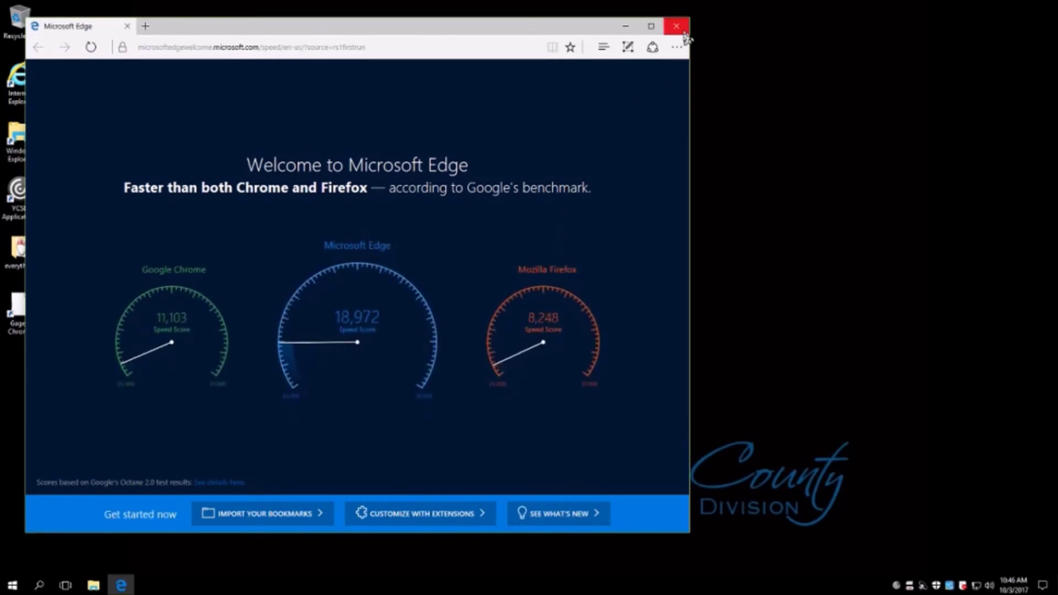
pyautogui.click(678, 26)
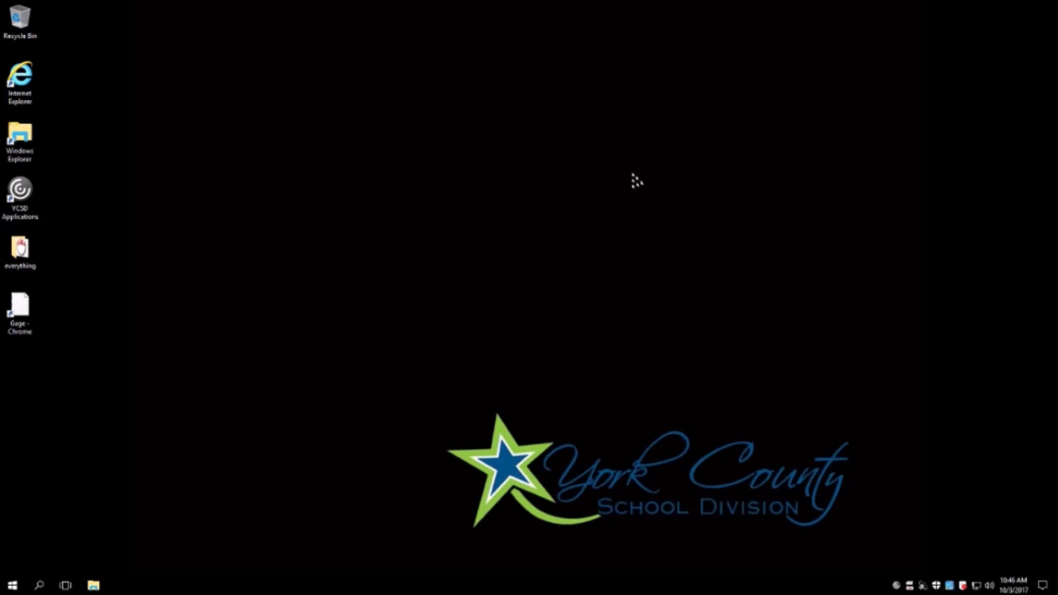
pyautogui.press('super')
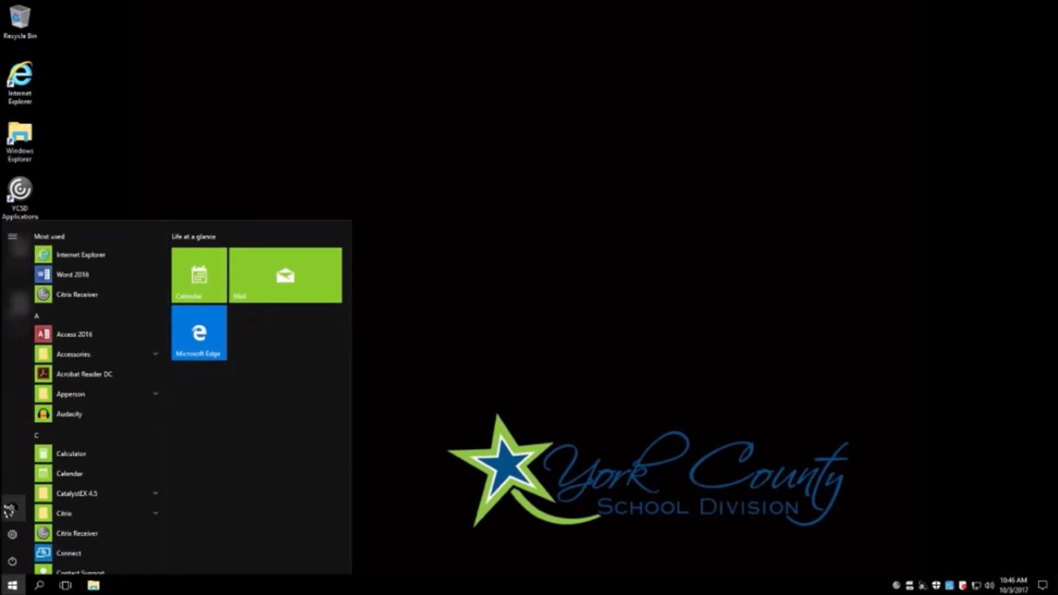
pyautogui.click(11, 509)
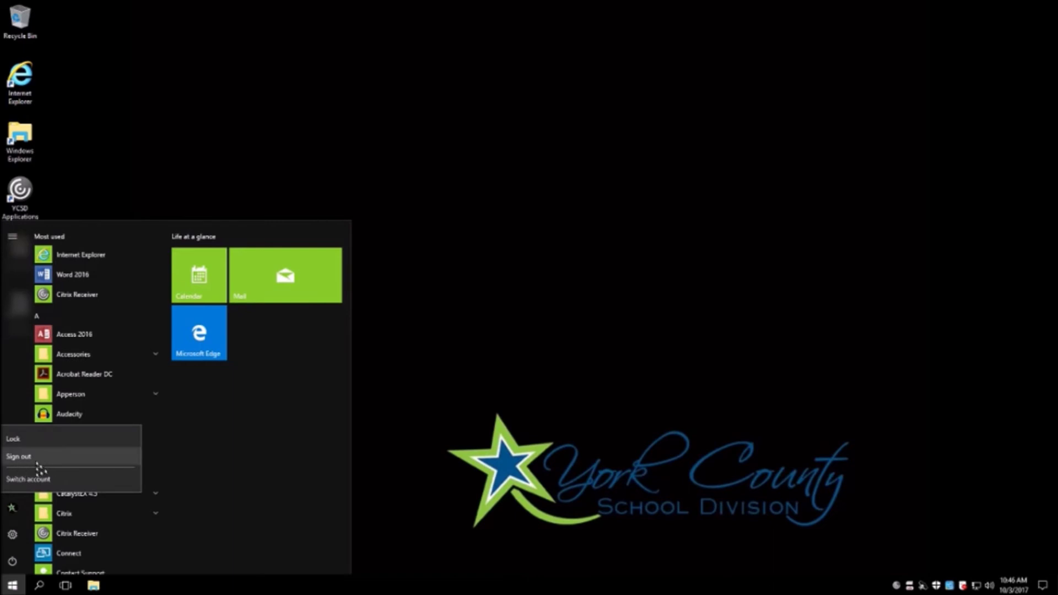
pyautogui.click(525, 417)
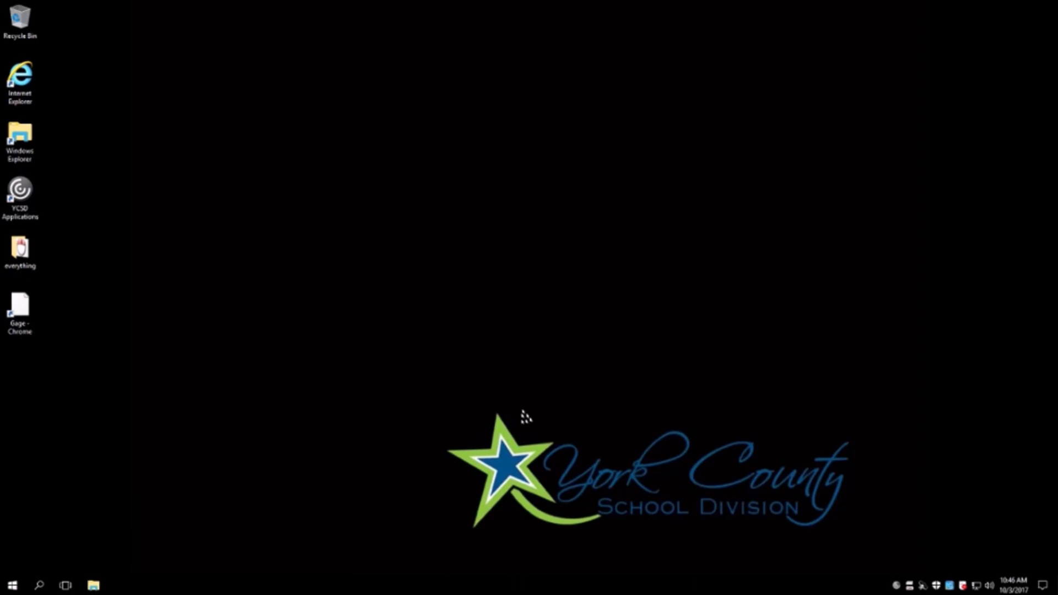
pyautogui.hotkey('ctrl', 'alt', 'Delete')
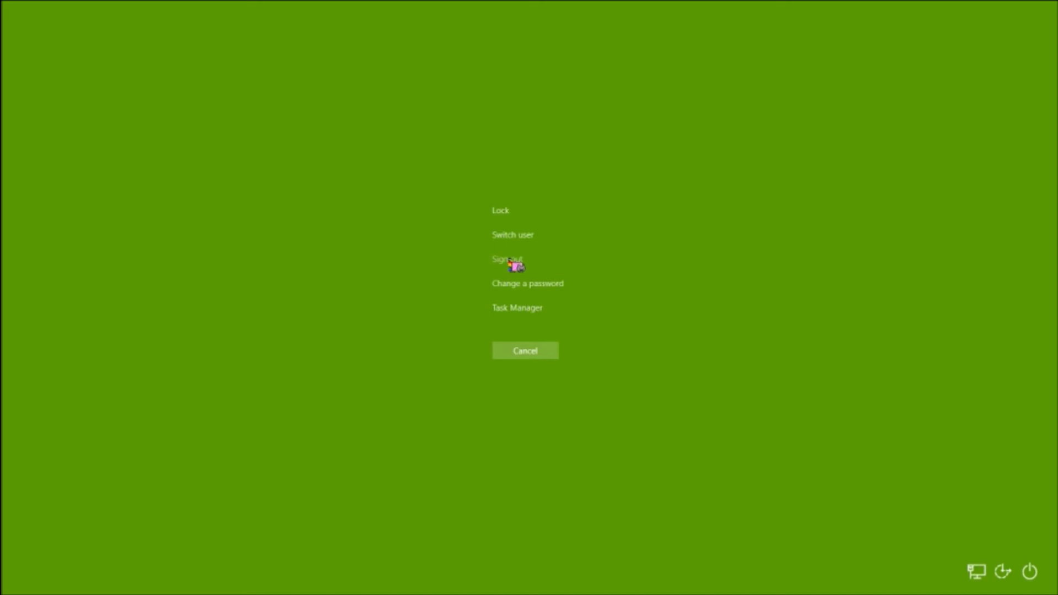
pyautogui.press('Escape')
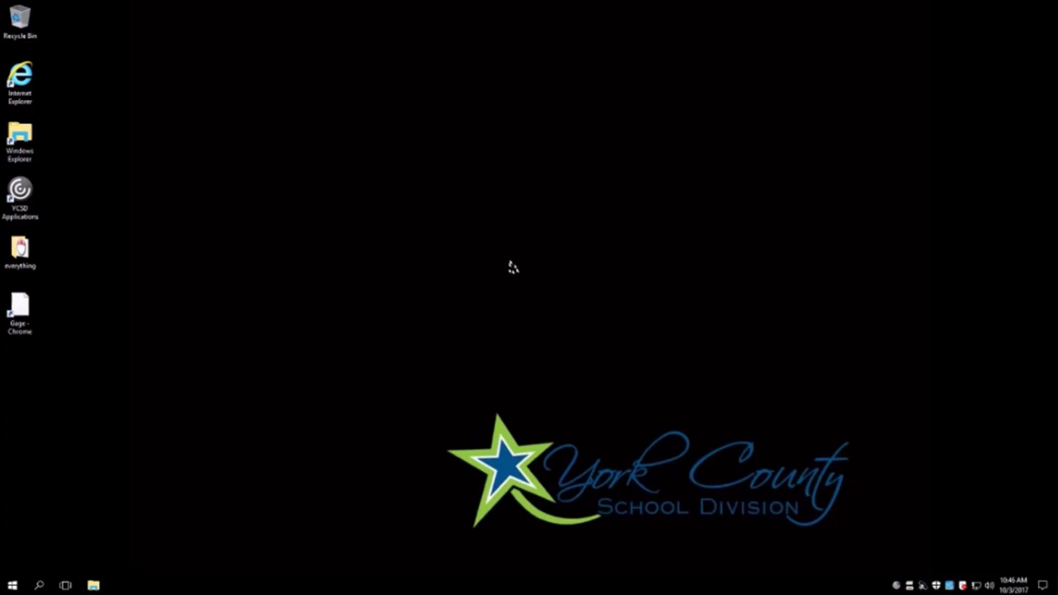
pyautogui.press('super')
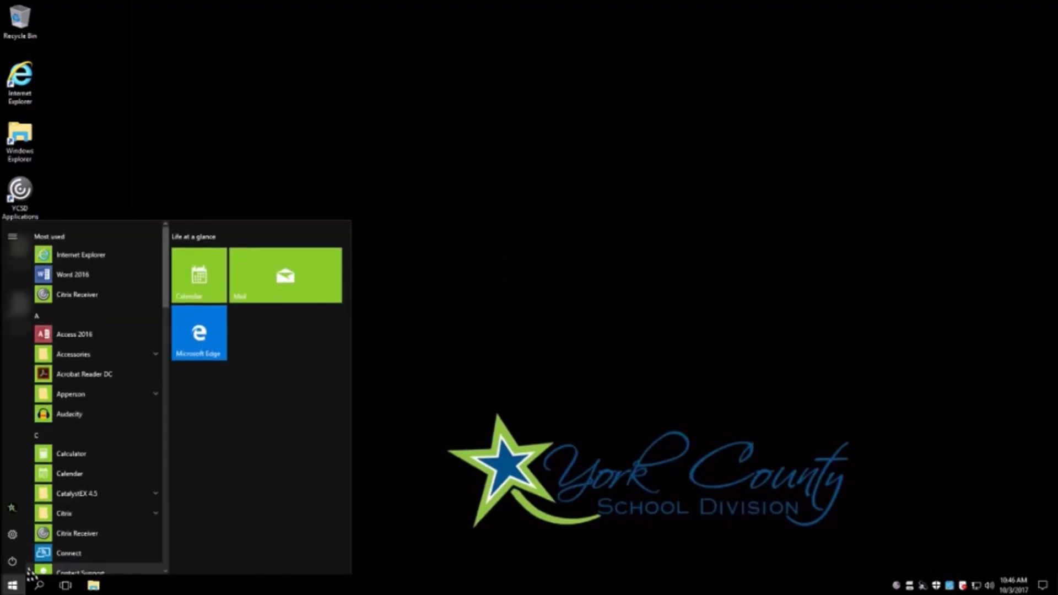
pyautogui.click(17, 563)
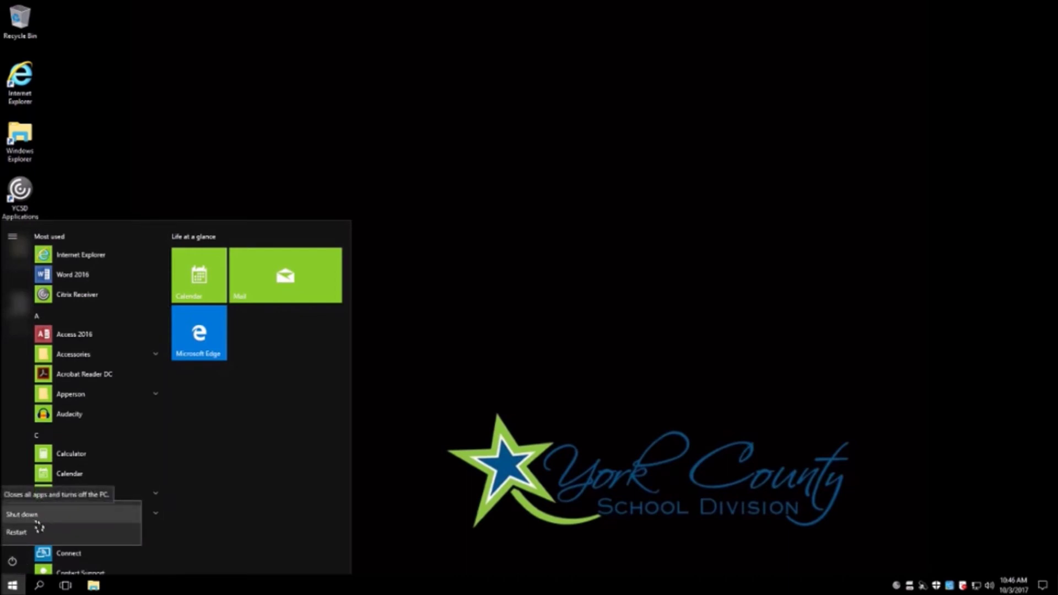
pyautogui.click(516, 467)
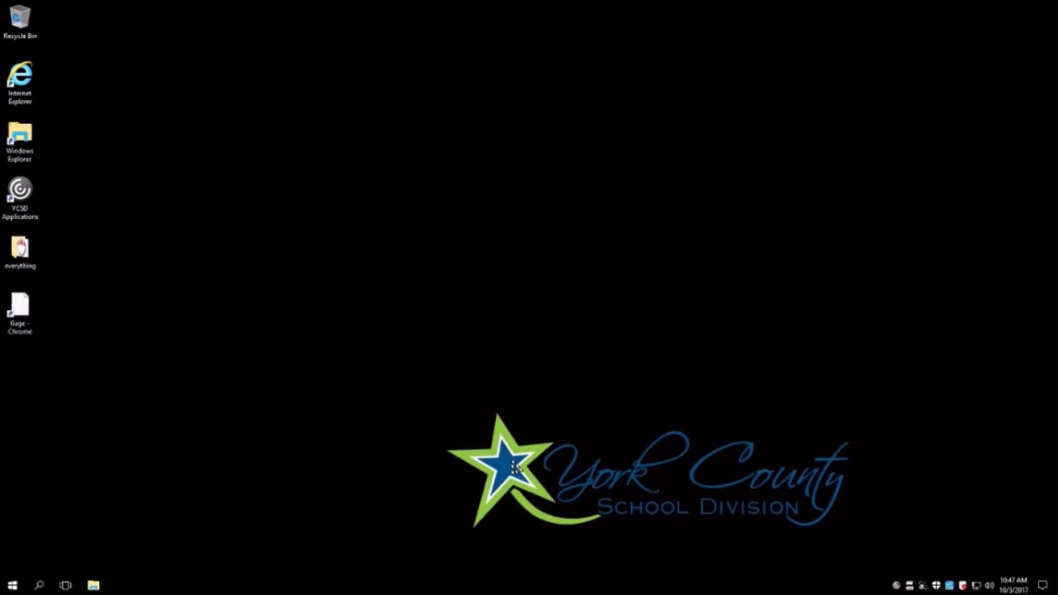
pyautogui.hotkey('ctrl', 'alt', 'Delete')
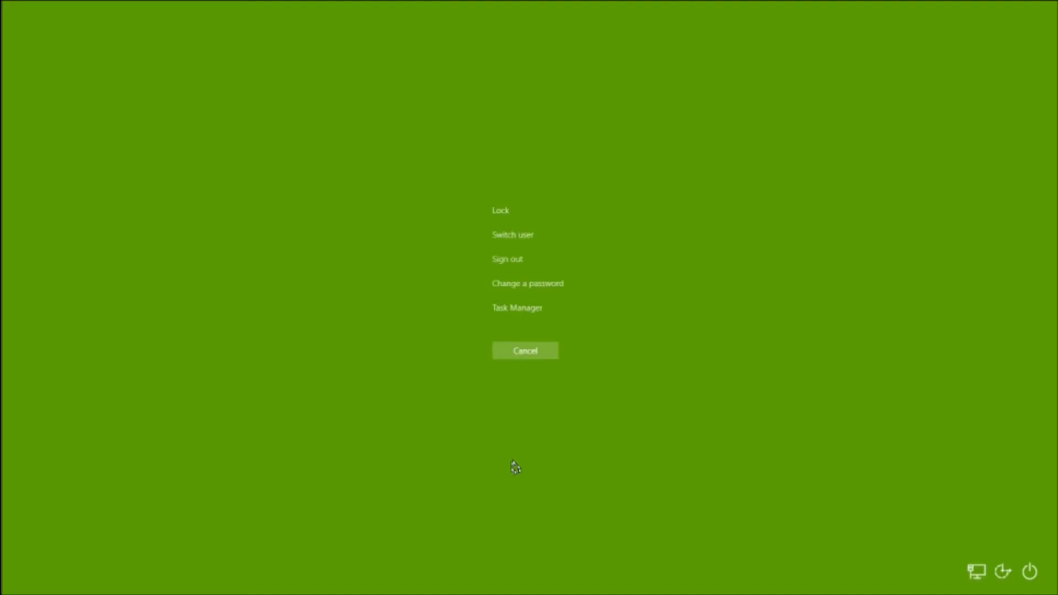
pyautogui.click(1030, 573)
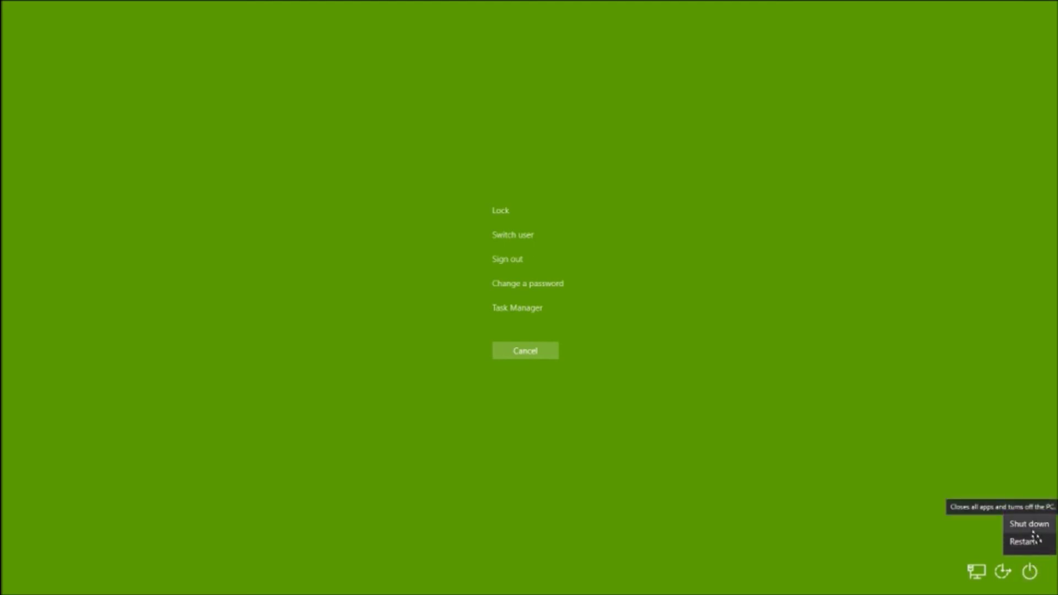
pyautogui.press('Escape')
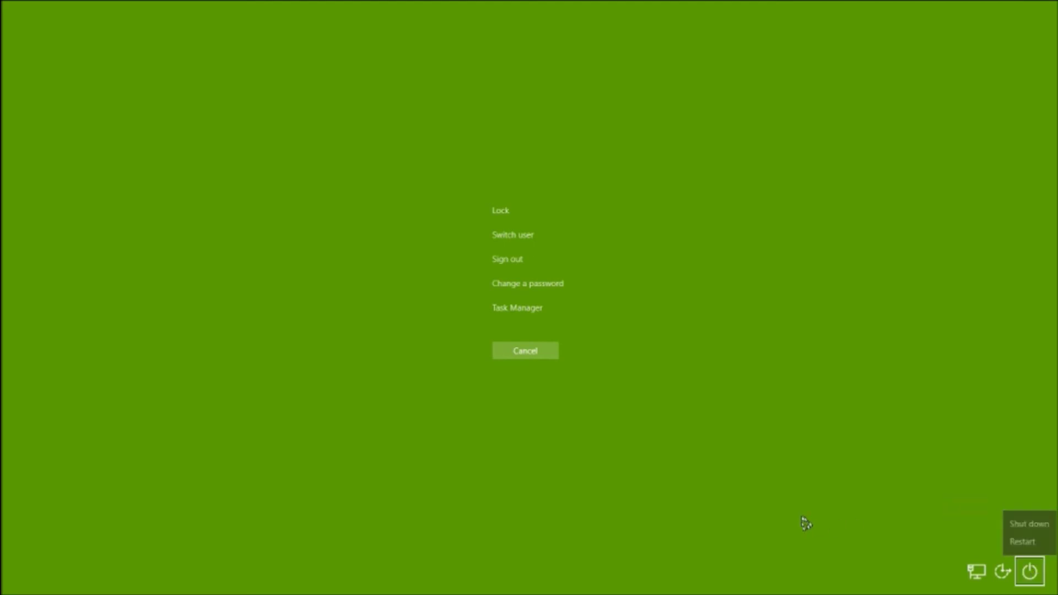
pyautogui.press('Escape')
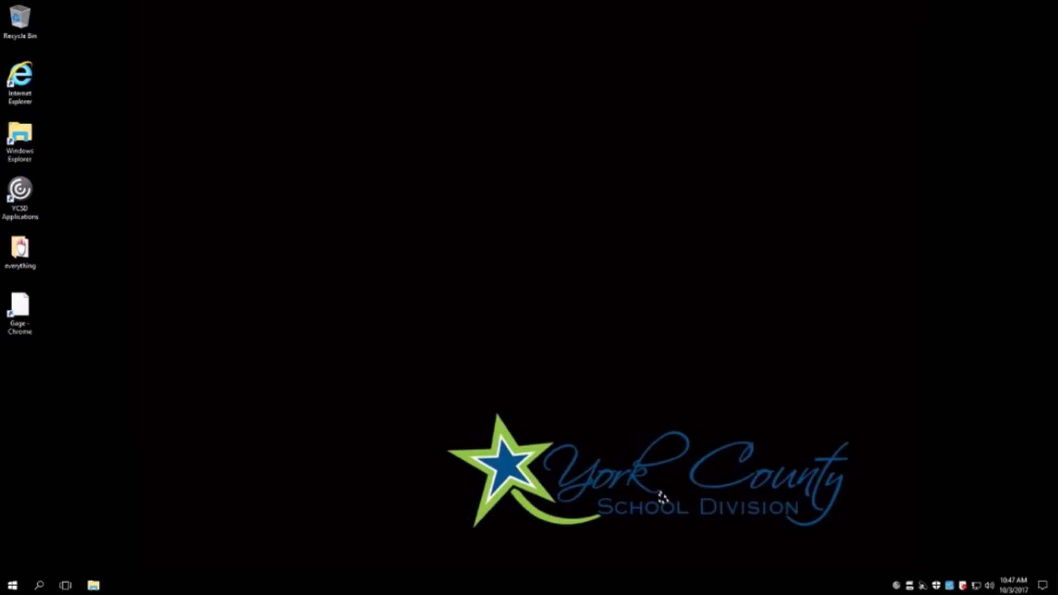
pyautogui.doubleClick(20, 135)
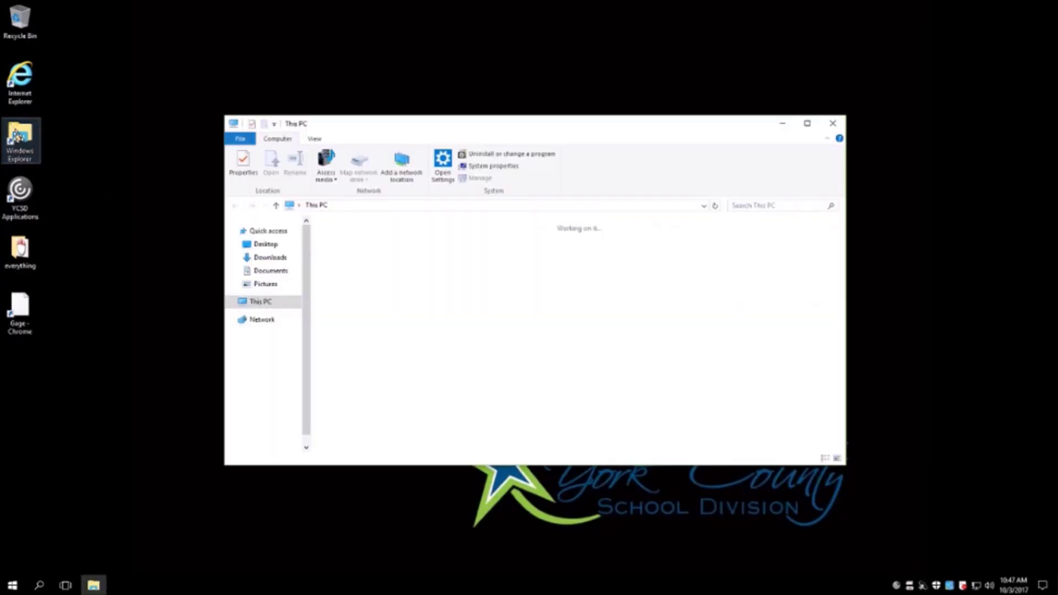
pyautogui.doubleClick(432, 381)
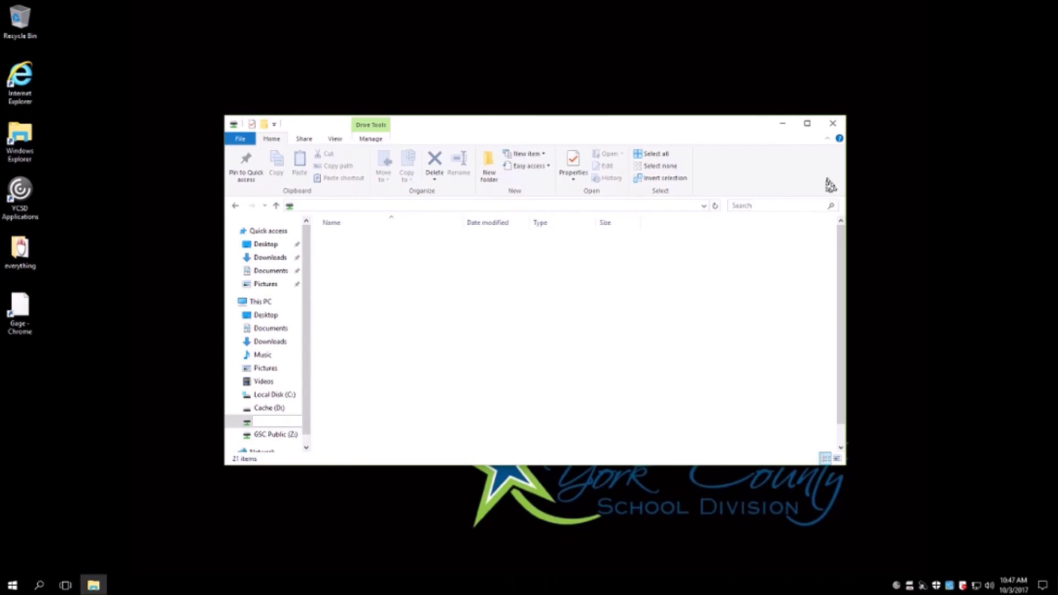
pyautogui.click(833, 125)
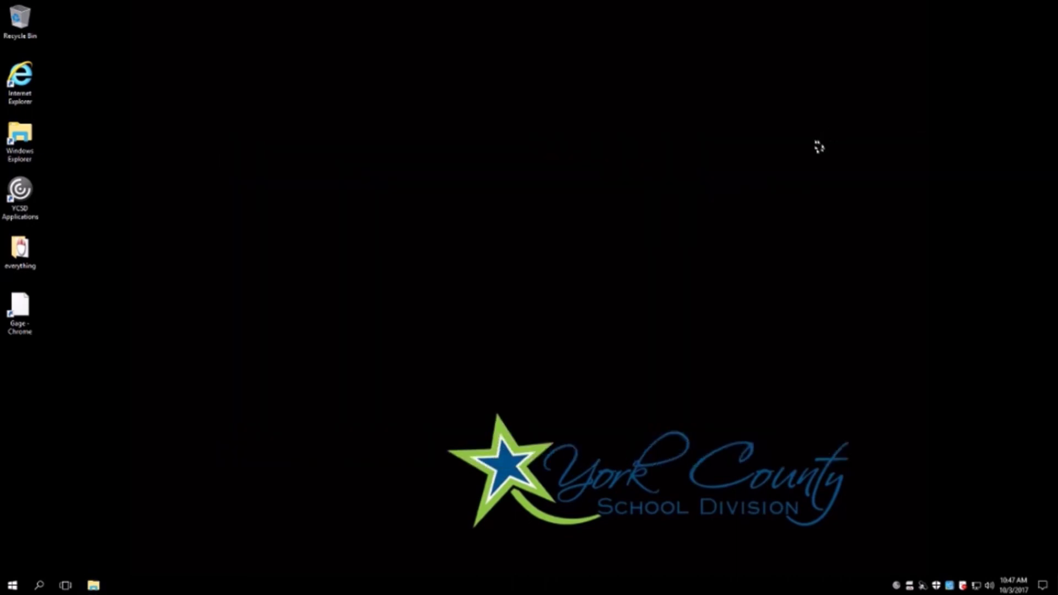